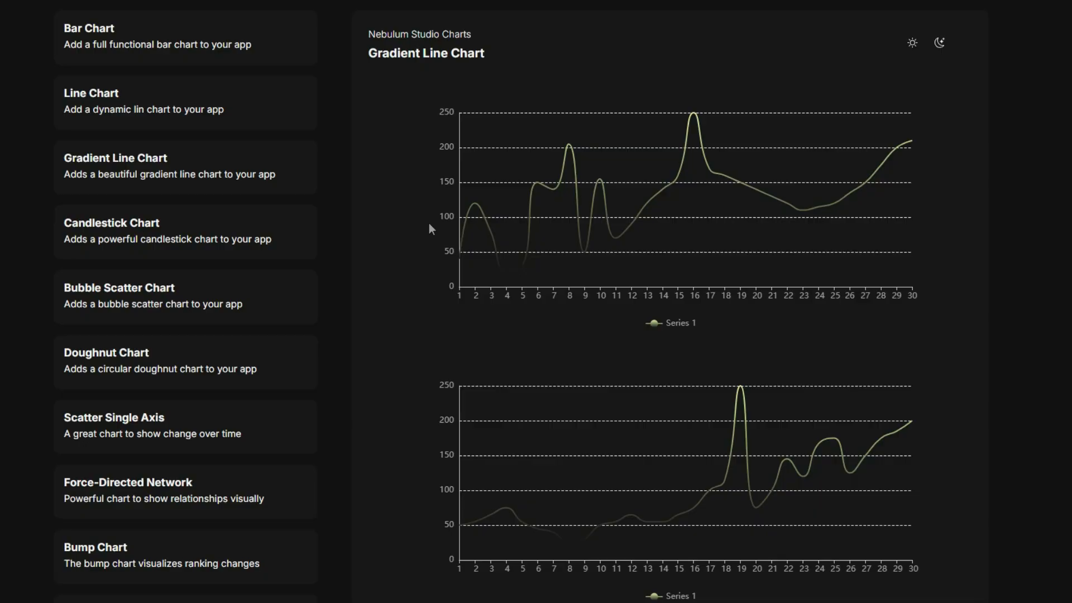
- Examine the gradient line charts on the preview page and the data and count fields below them
{"action": "scroll", "coordinate": [430, 226], "scroll_direction": "down", "scroll_amount": 4}
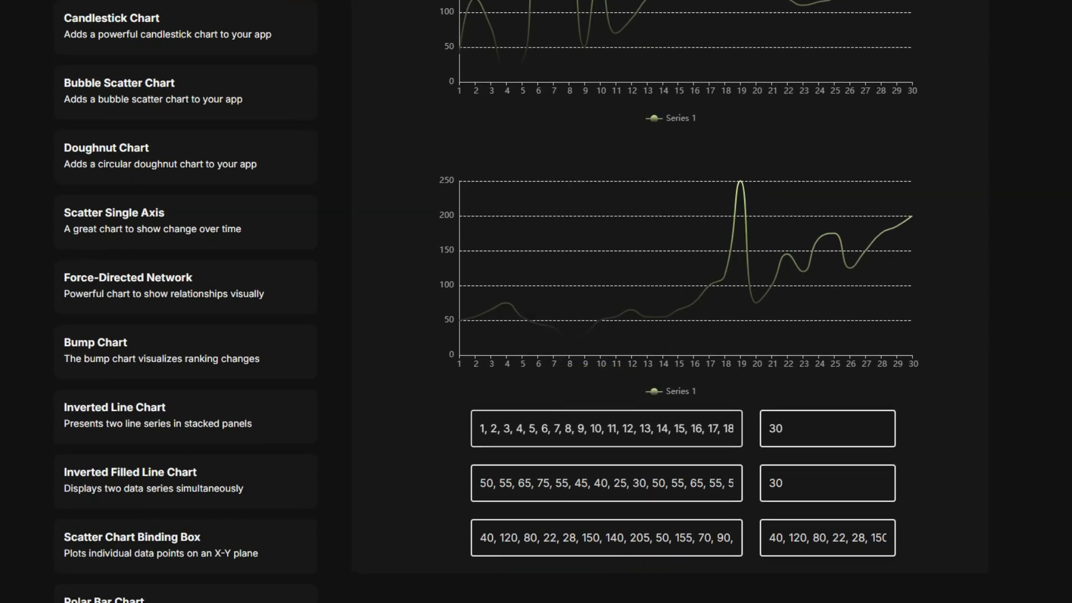
{"action": "double_click", "coordinate": [822, 430]}
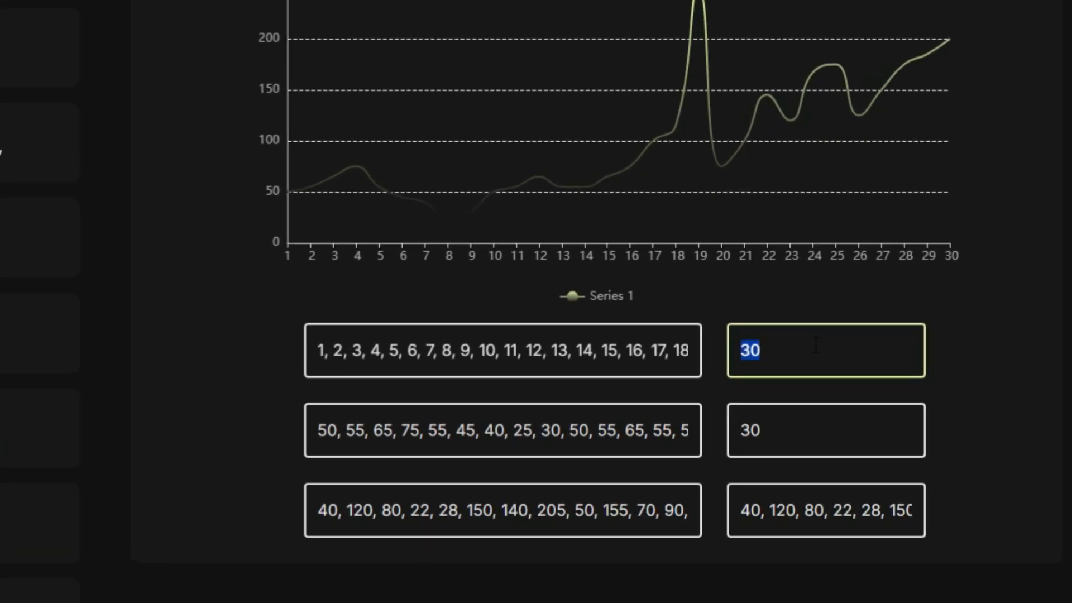
{"action": "left_click", "coordinate": [720, 200]}
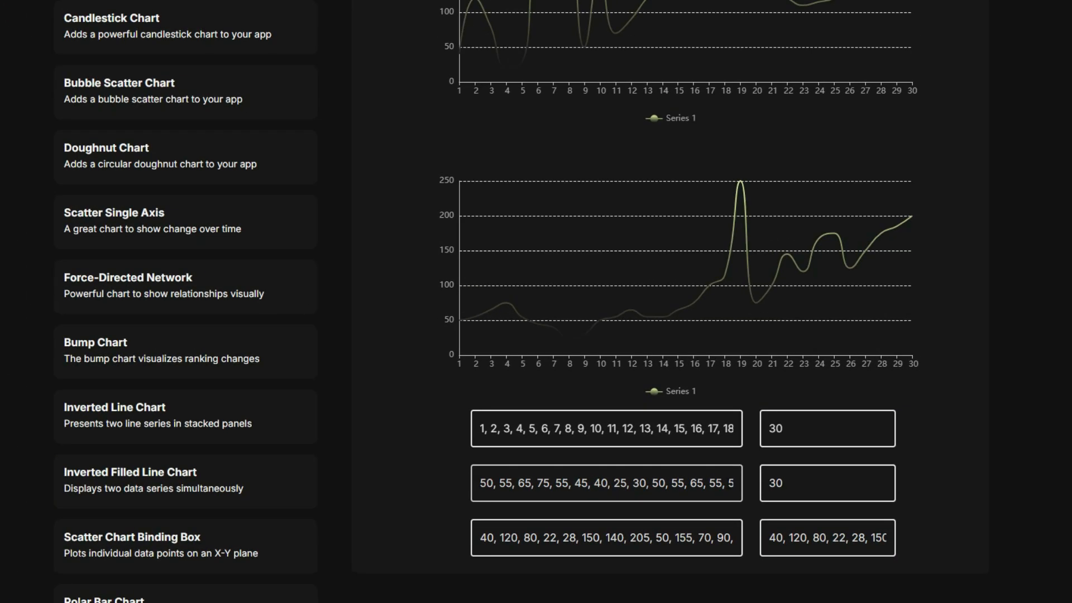
{"action": "scroll", "coordinate": [659, 478], "scroll_direction": "down", "scroll_amount": 1}
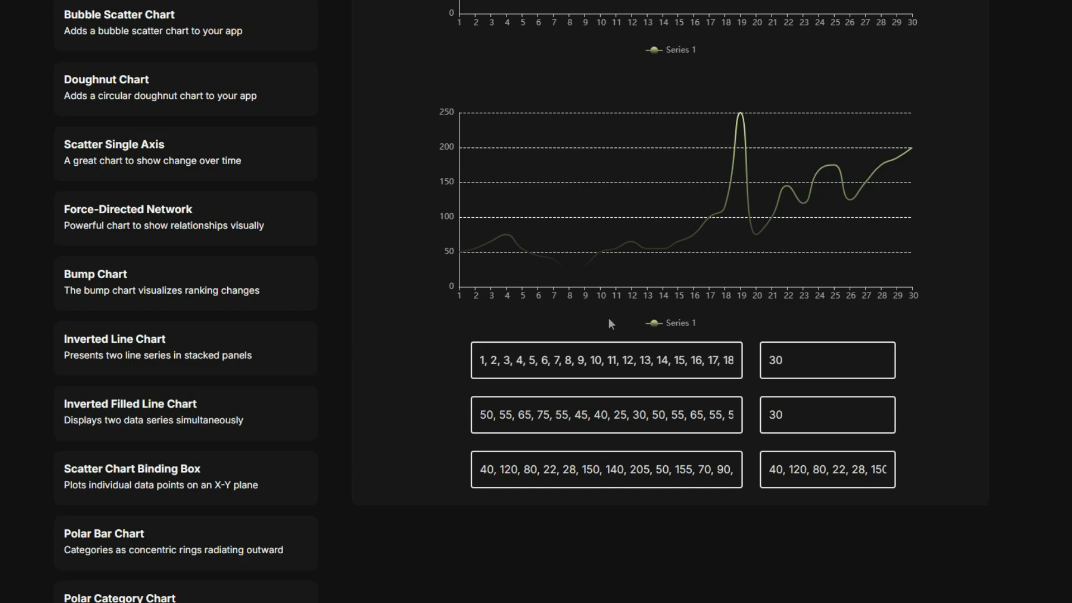
{"action": "scroll", "coordinate": [609, 323], "scroll_direction": "down", "scroll_amount": 1}
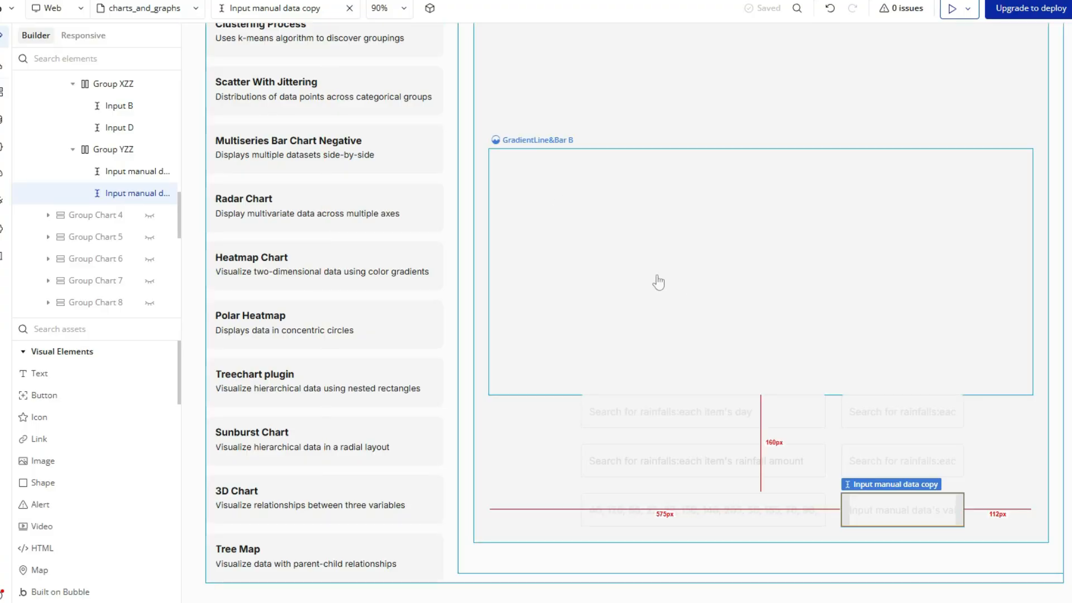
- Switch to the Bubble editor and review the X axis and Series 1 data settings of GradientLine&Bar B
{"action": "double_click", "coordinate": [658, 282]}
{"action": "scroll", "coordinate": [344, 321], "scroll_direction": "down", "scroll_amount": 1}
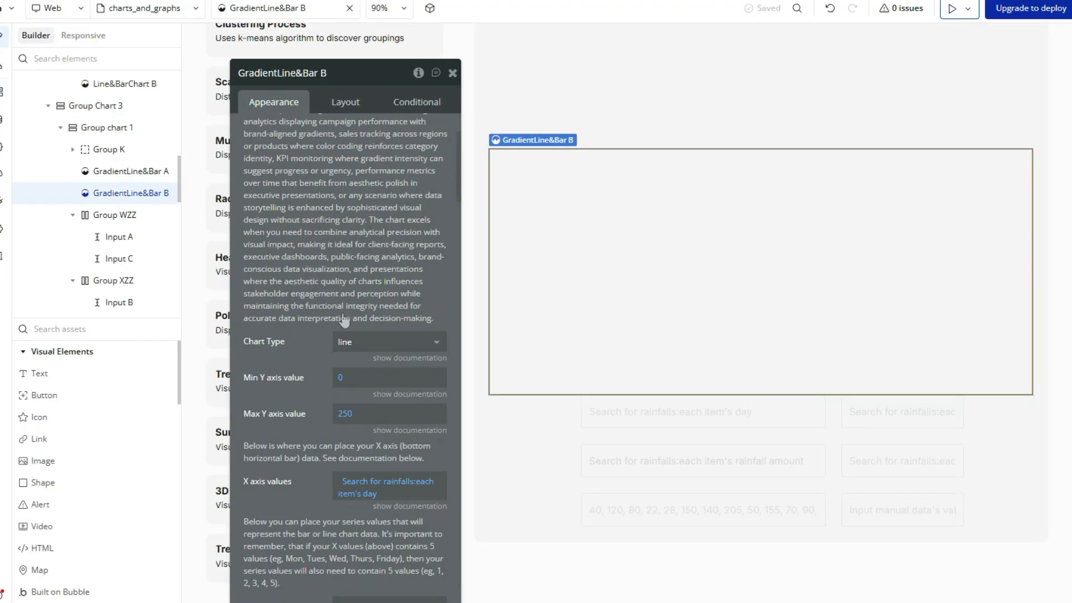
{"action": "scroll", "coordinate": [344, 321], "scroll_direction": "down", "scroll_amount": 5}
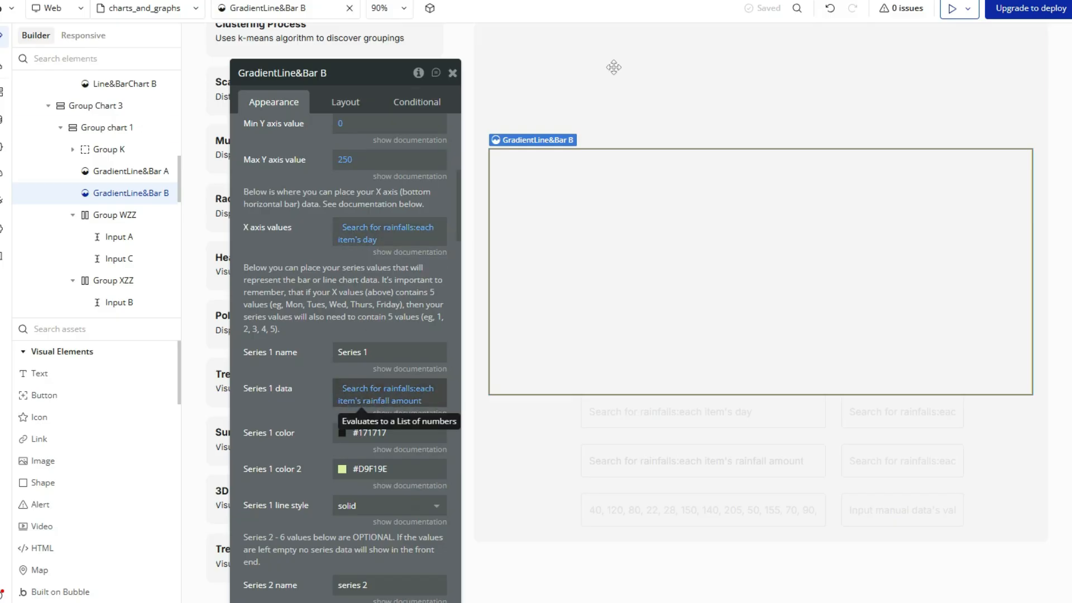
{"action": "scroll", "coordinate": [647, 140], "scroll_direction": "up", "scroll_amount": 3}
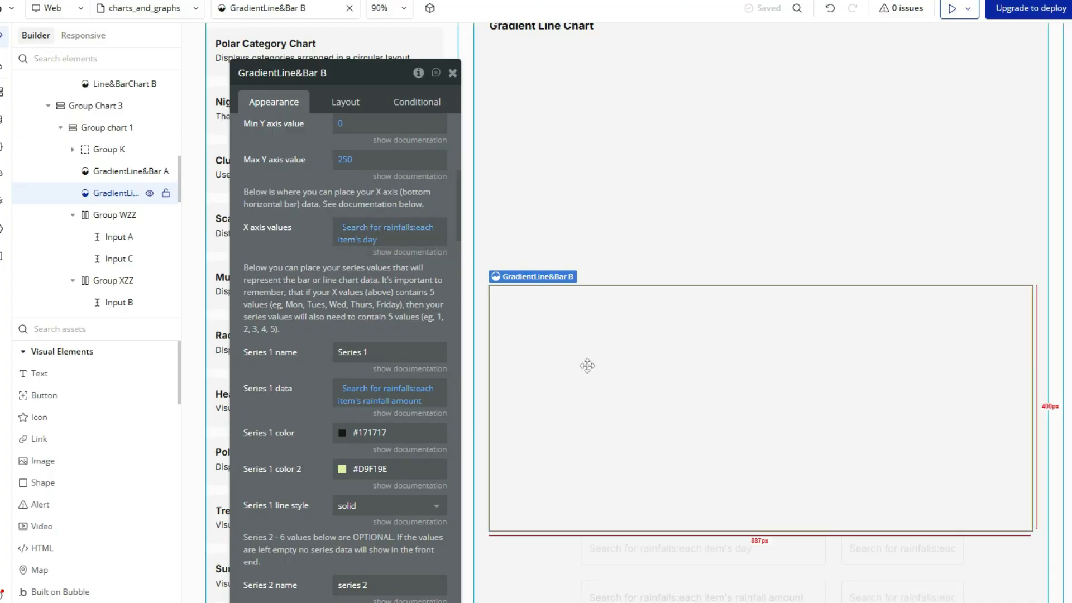
- Choose rainfall as the data type of the search in GradientLine&Bar B's X axis values
{"action": "left_click", "coordinate": [384, 228]}
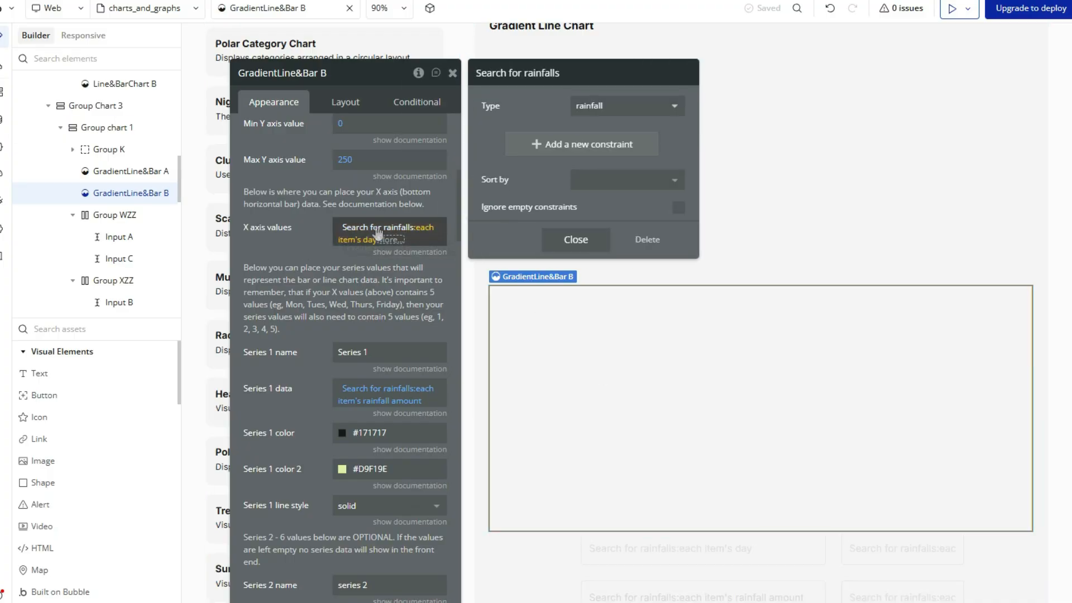
{"action": "left_click", "coordinate": [597, 119]}
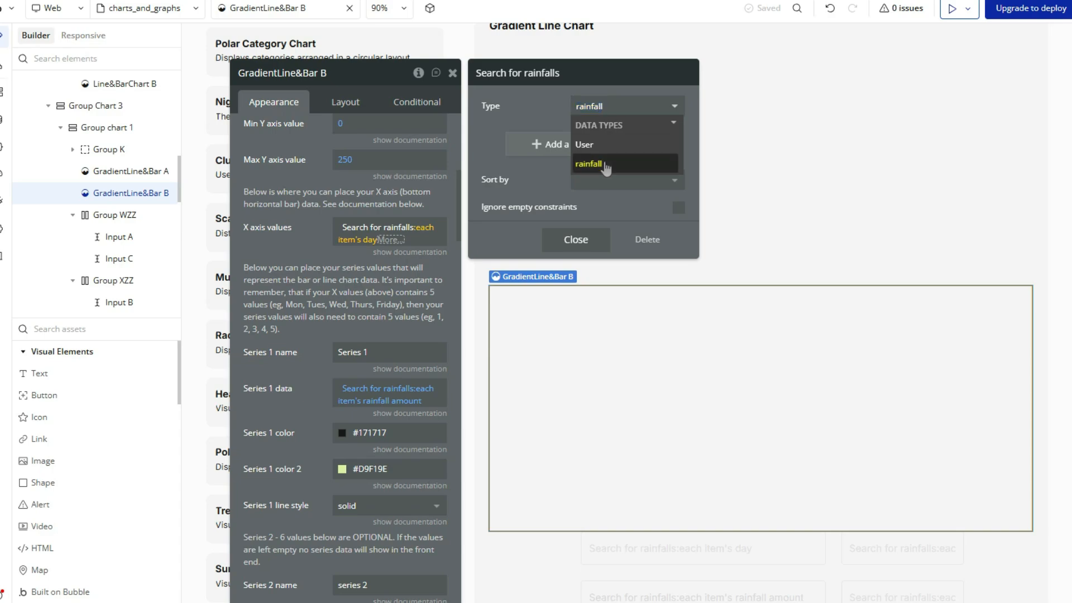
{"action": "left_click", "coordinate": [604, 161]}
{"action": "left_click", "coordinate": [317, 246]}
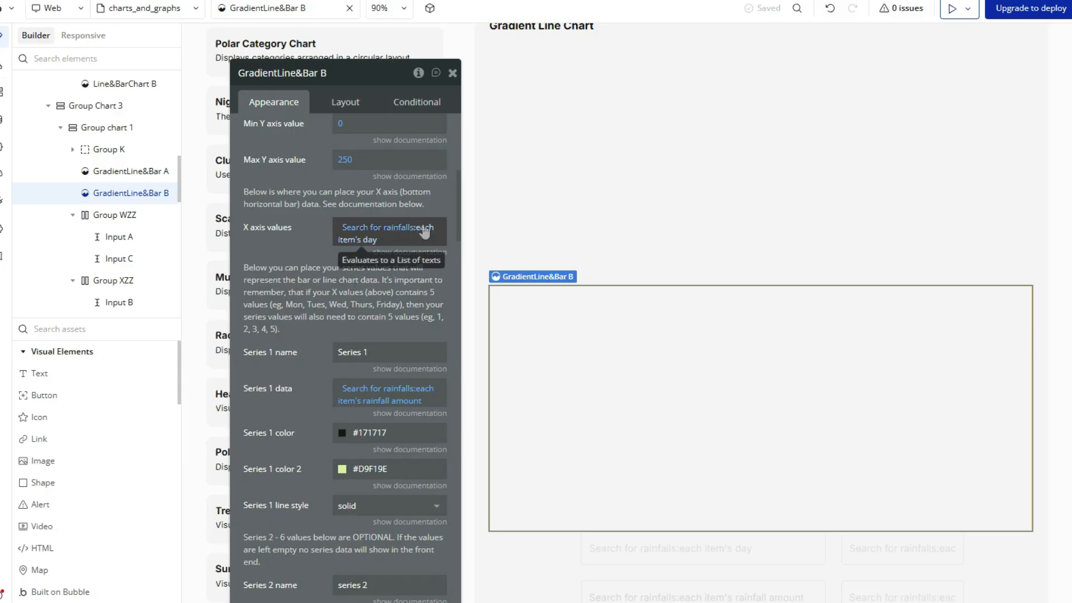
- Compare GradientLine&Bar A's manually entered X axis and Series 1 values with GradientLine&Bar B's database expressions
{"action": "left_click", "coordinate": [629, 174]}
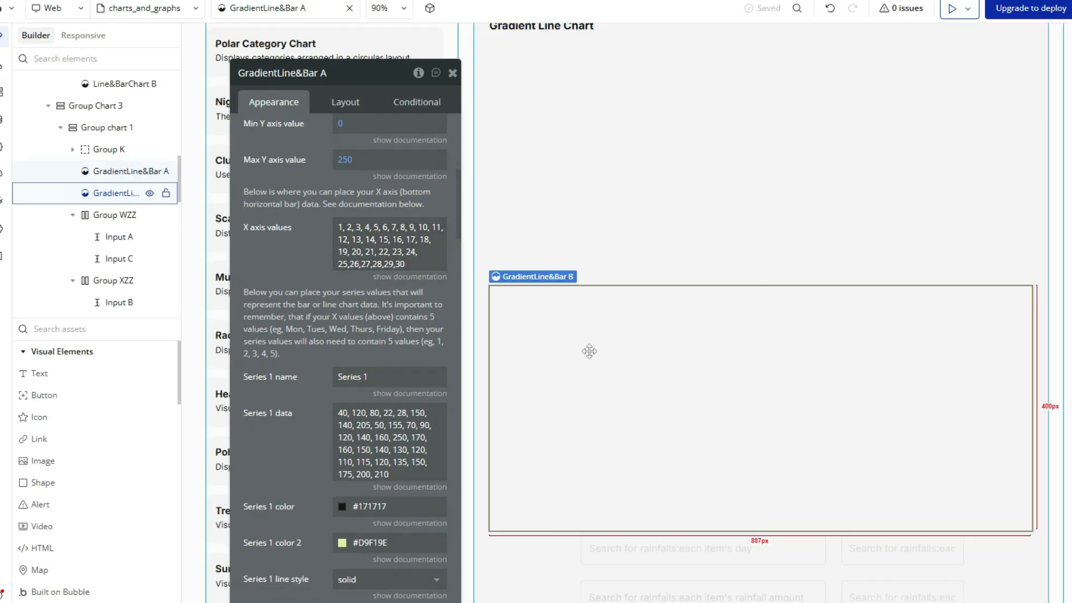
{"action": "left_click", "coordinate": [589, 351]}
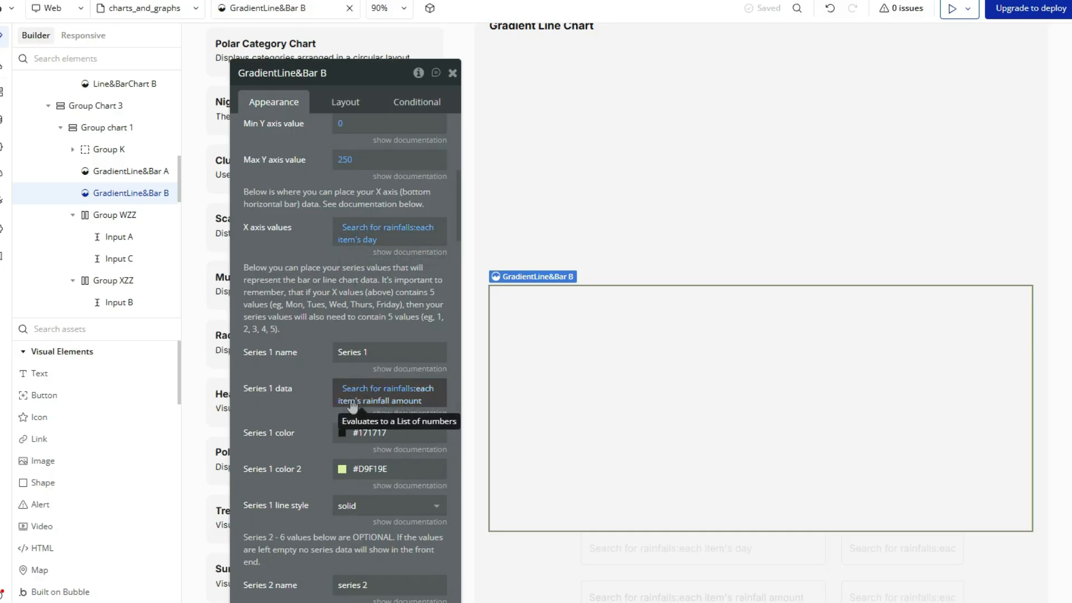
{"action": "scroll", "coordinate": [622, 422], "scroll_direction": "down", "scroll_amount": 4}
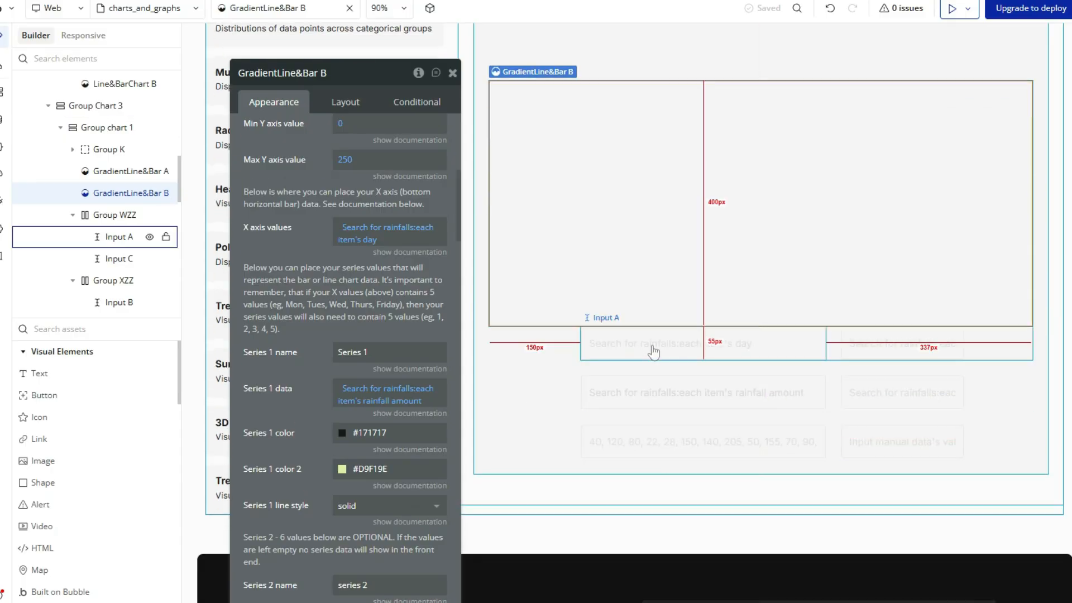
- Inspect the initial content expression of Input A, with a brief switch to Input B
{"action": "left_click", "coordinate": [653, 352]}
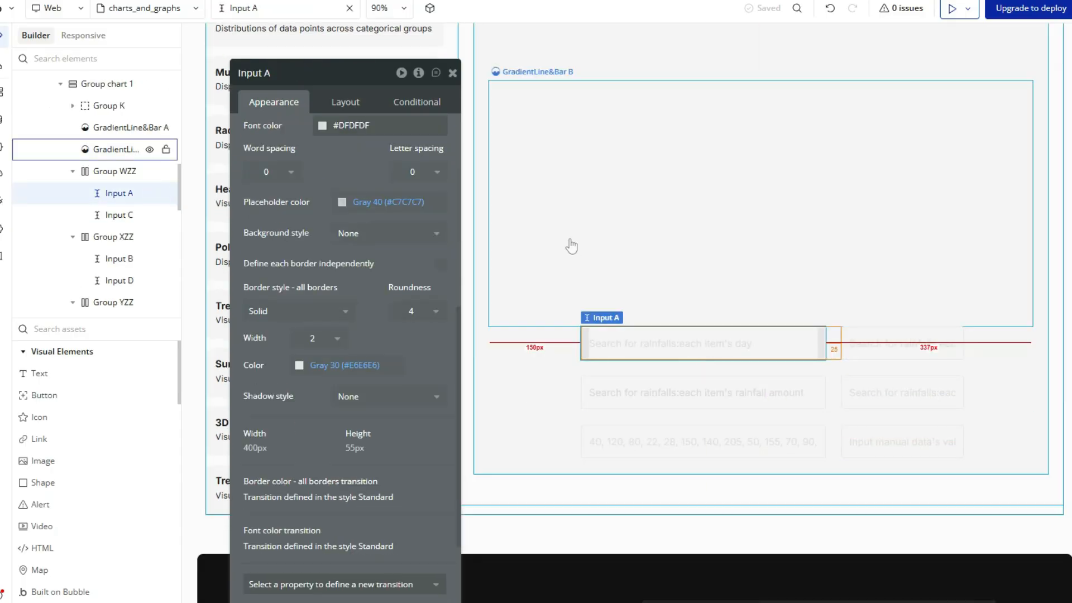
{"action": "scroll", "coordinate": [279, 236], "scroll_direction": "up", "scroll_amount": 7}
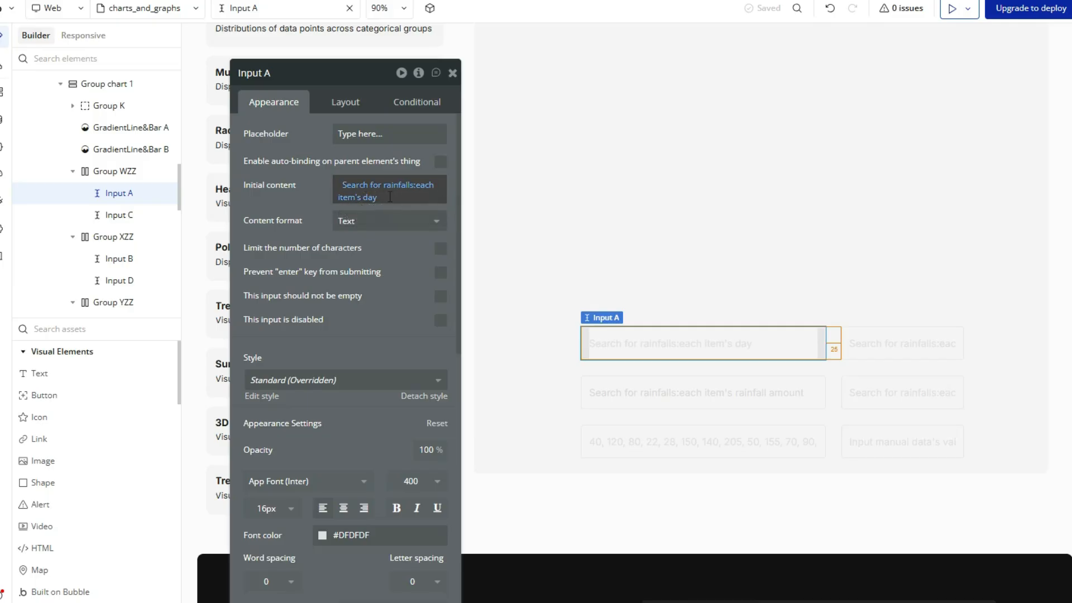
{"action": "left_click", "coordinate": [634, 394]}
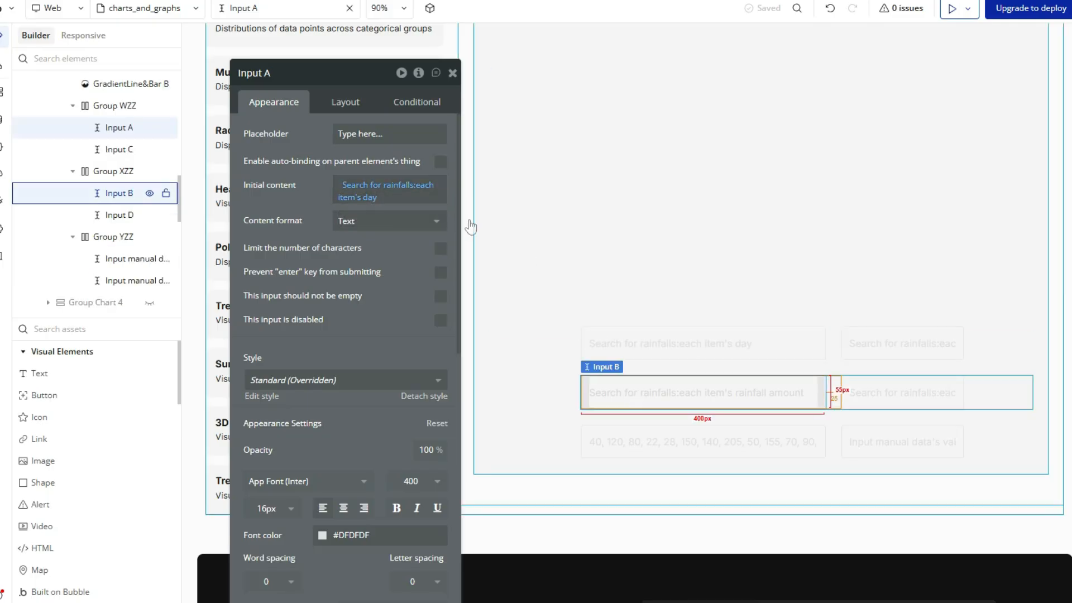
{"action": "left_click", "coordinate": [650, 346]}
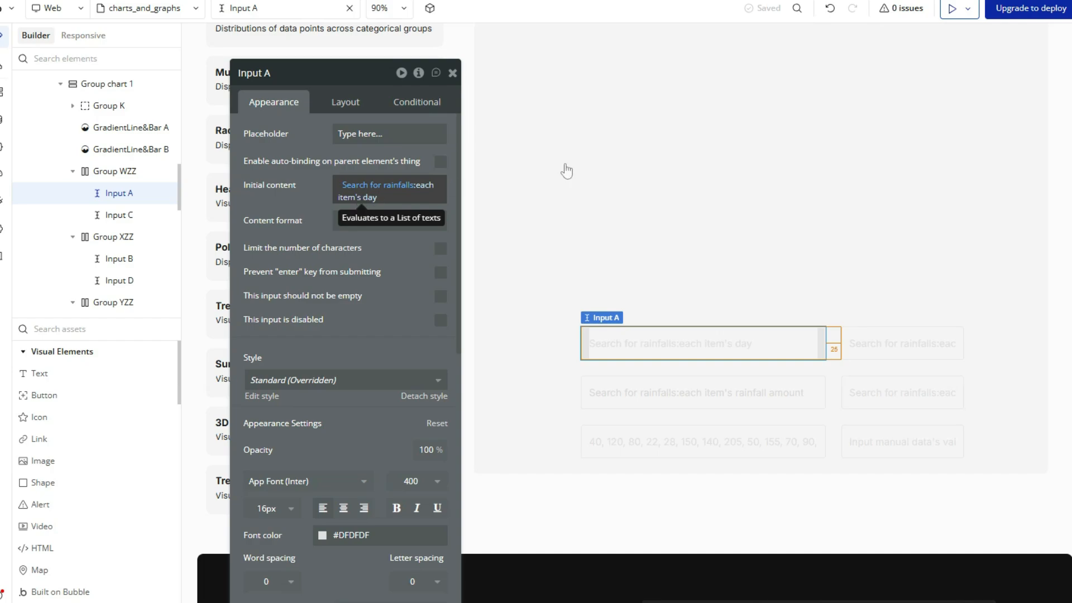
- Check the copy and paste options for GradientLine&Bar B's X axis expression and Input A's initial content
{"action": "left_click", "coordinate": [694, 152]}
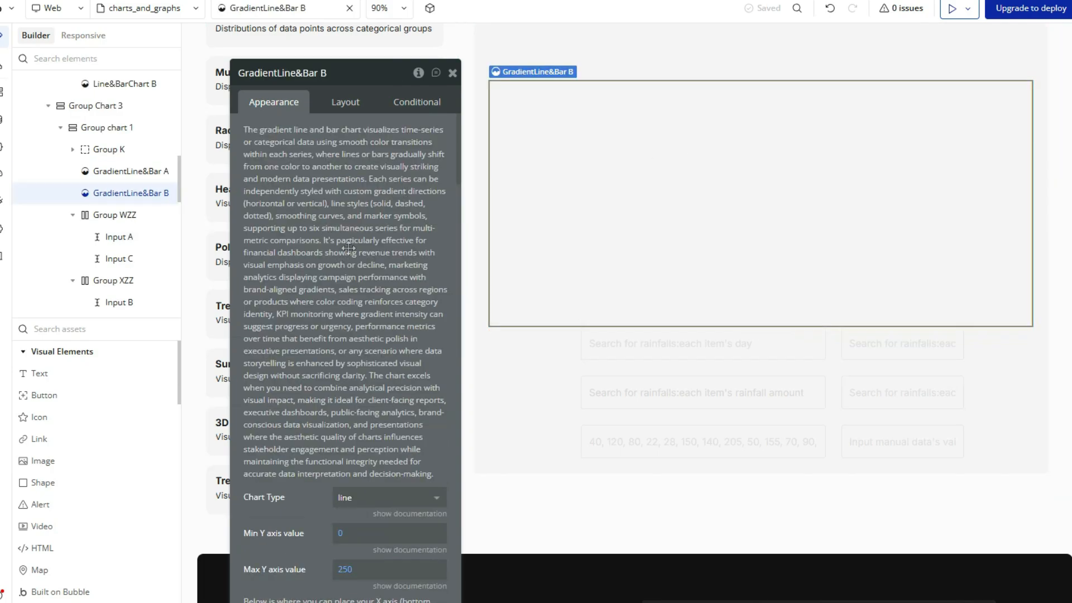
{"action": "scroll", "coordinate": [348, 248], "scroll_direction": "down", "scroll_amount": 8}
{"action": "right_click", "coordinate": [425, 164]}
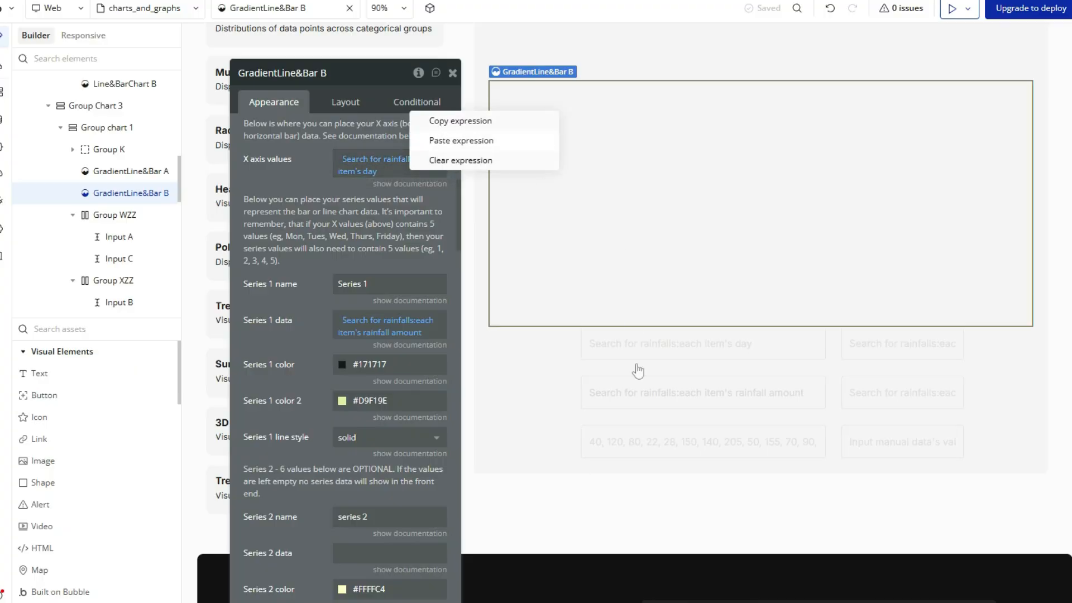
{"action": "left_click", "coordinate": [623, 345]}
{"action": "scroll", "coordinate": [368, 196], "scroll_direction": "up", "scroll_amount": 6}
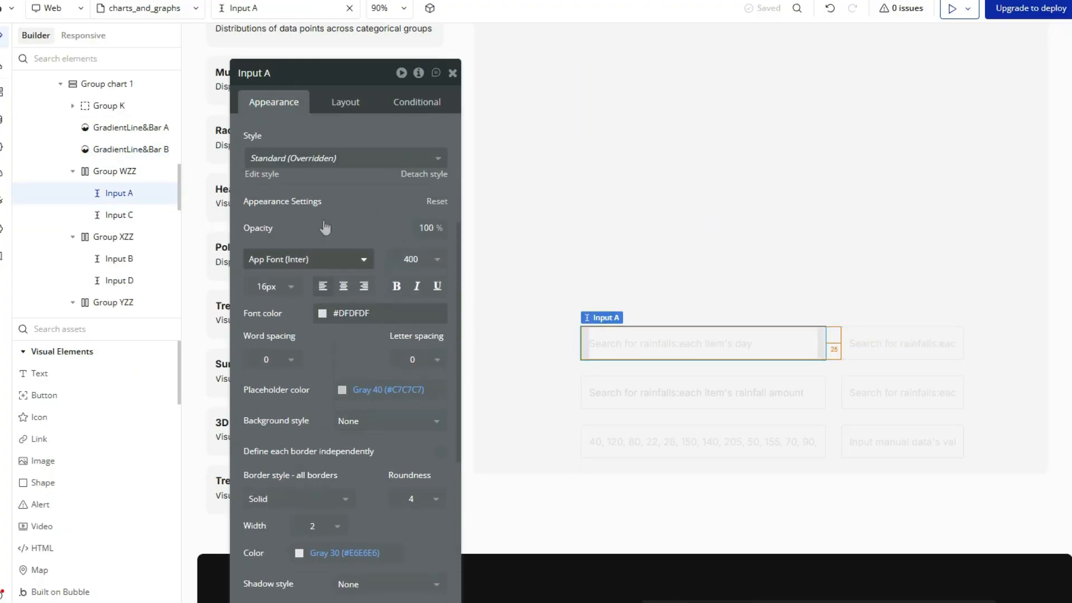
{"action": "right_click", "coordinate": [388, 187]}
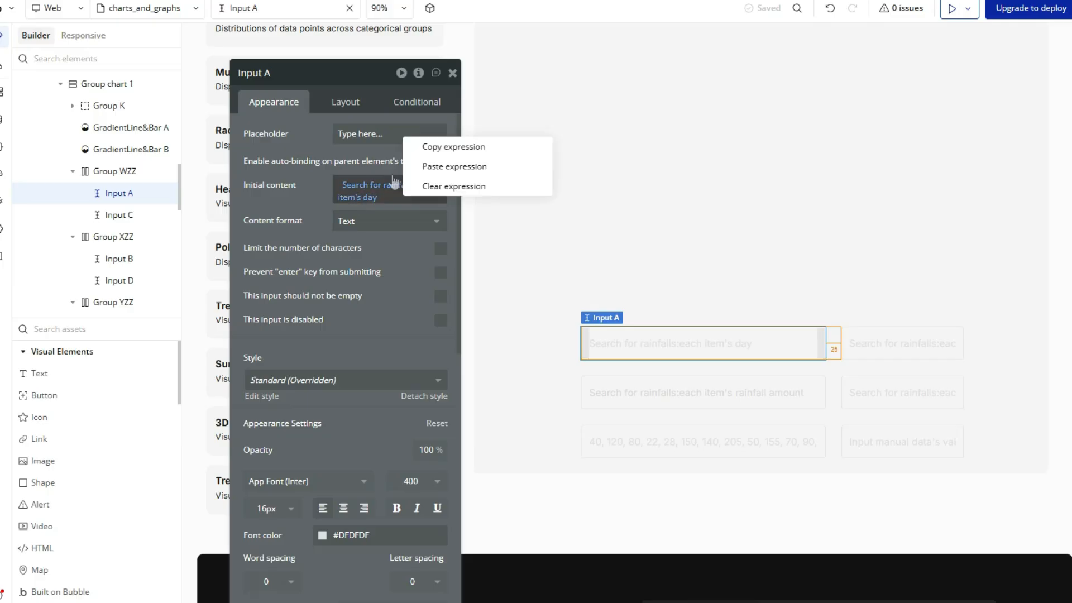
{"action": "left_click", "coordinate": [294, 210]}
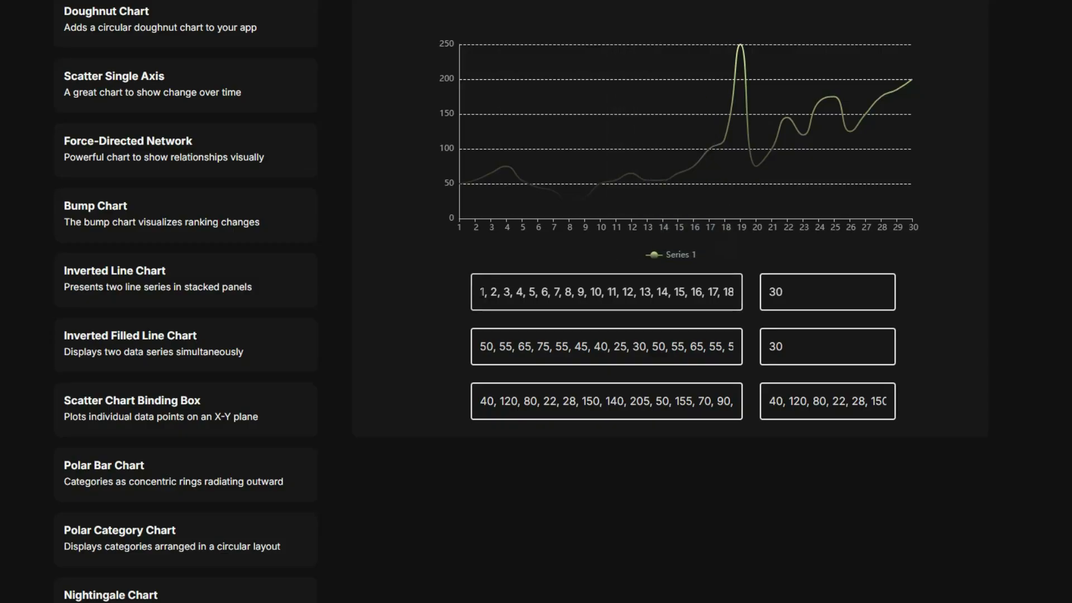
- Switch to the preview page and highlight the comma-separated values in the day and rainfall amount fields
{"action": "left_click_drag", "start_coordinate": [480, 292], "coordinate": [722, 291]}
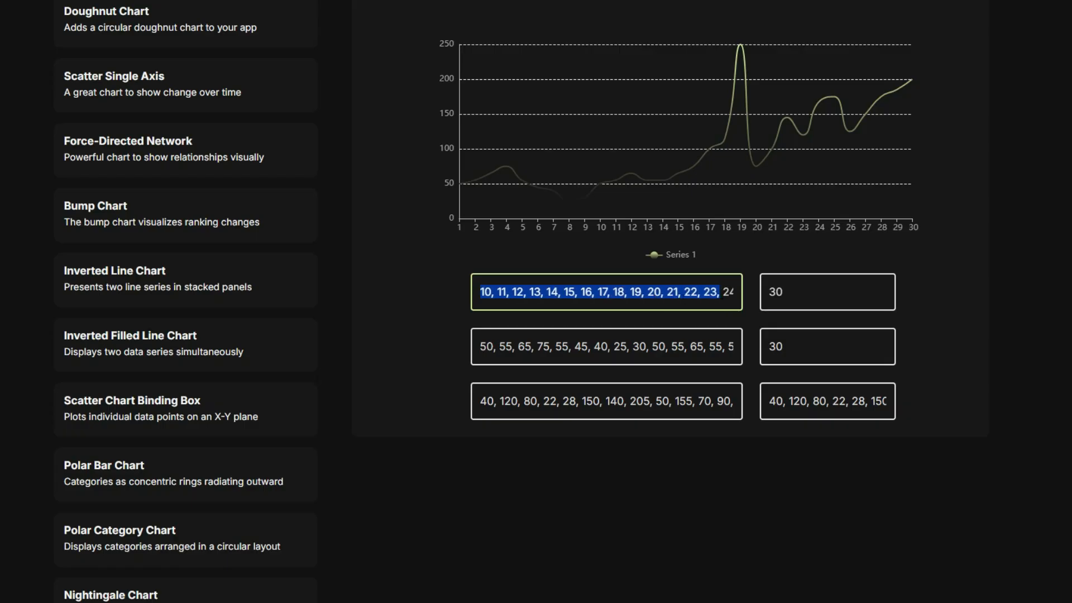
{"action": "left_click", "coordinate": [681, 293]}
{"action": "left_click_drag", "start_coordinate": [480, 346], "coordinate": [720, 346]}
{"action": "left_click", "coordinate": [701, 347]}
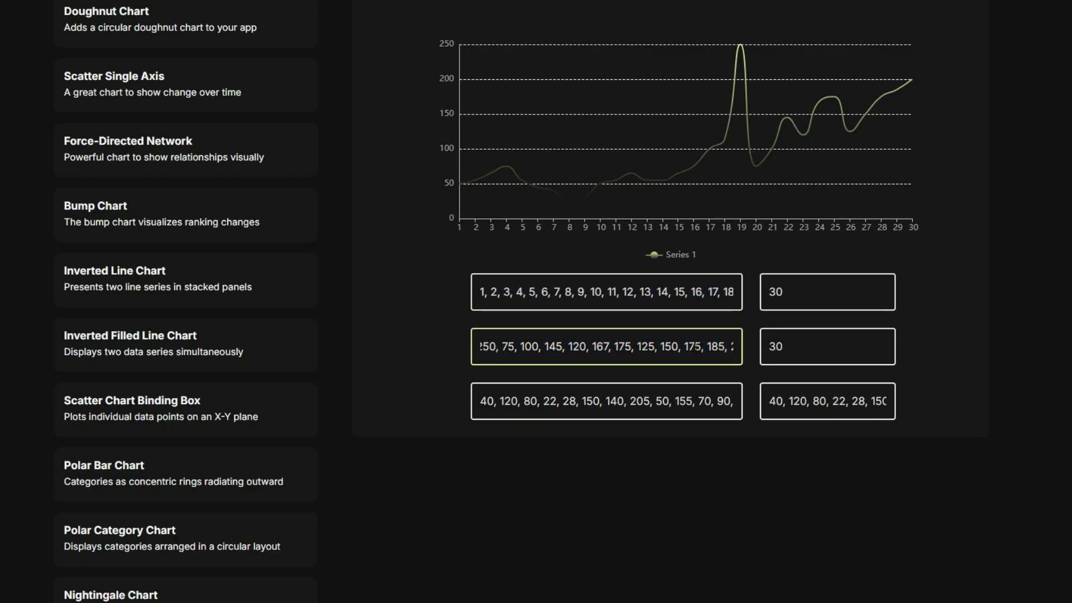
{"action": "left_click", "coordinate": [440, 364]}
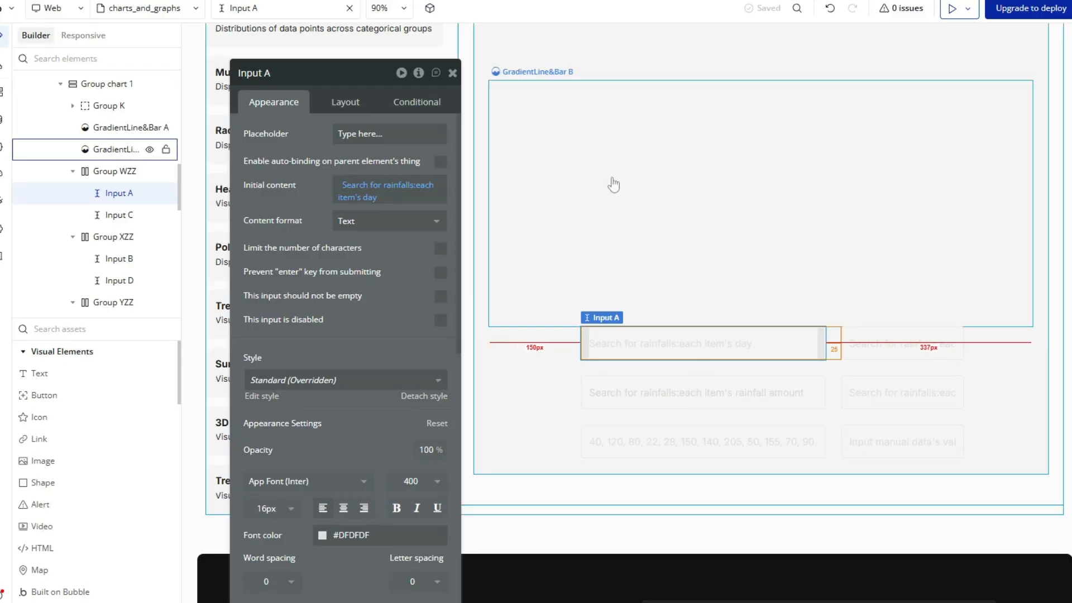
- Return to the Bubble editor and review GradientLine&Bar A's manually entered X axis values and Series 1 data
{"action": "scroll", "coordinate": [610, 179], "scroll_direction": "up", "scroll_amount": 4}
{"action": "left_click", "coordinate": [494, 134]}
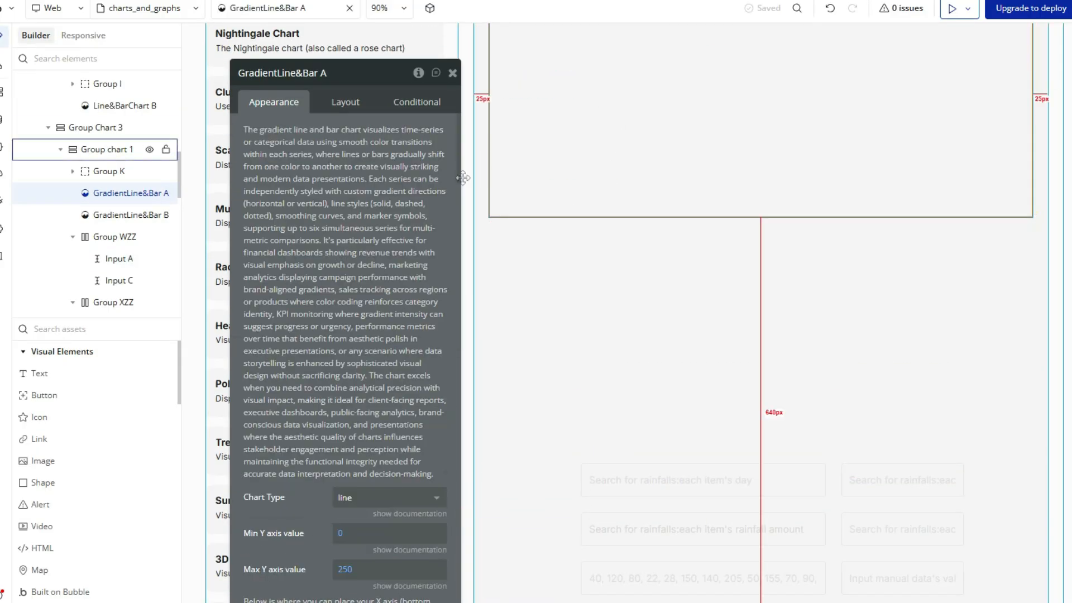
{"action": "scroll", "coordinate": [330, 229], "scroll_direction": "down", "scroll_amount": 5}
{"action": "scroll", "coordinate": [330, 229], "scroll_direction": "down", "scroll_amount": 3}
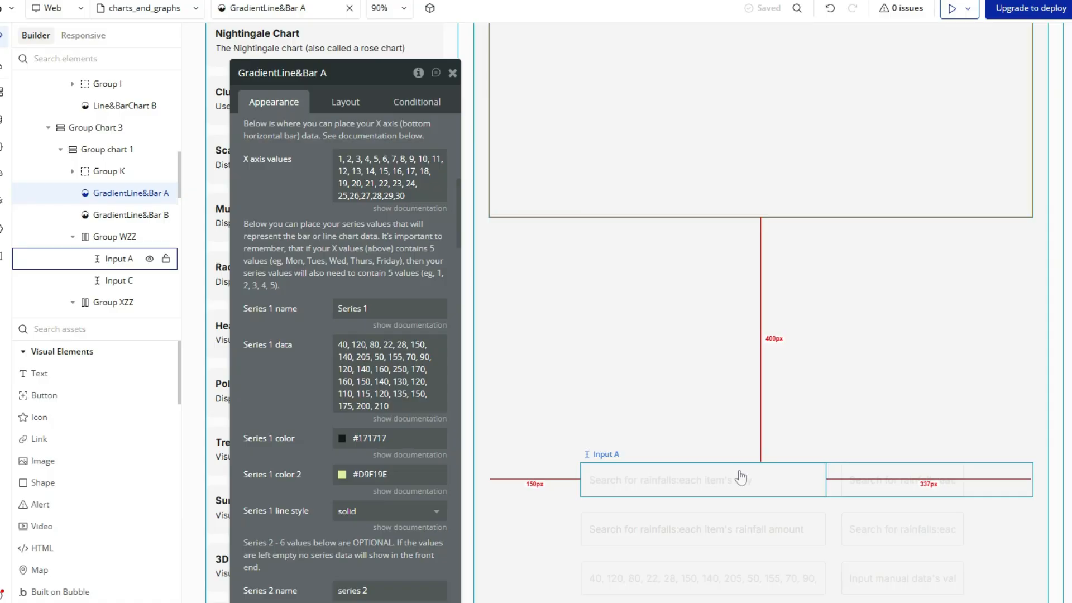
- Select the :count operator for the end of Input C's initial content expression on the rainfalls' days
{"action": "left_click", "coordinate": [885, 477]}
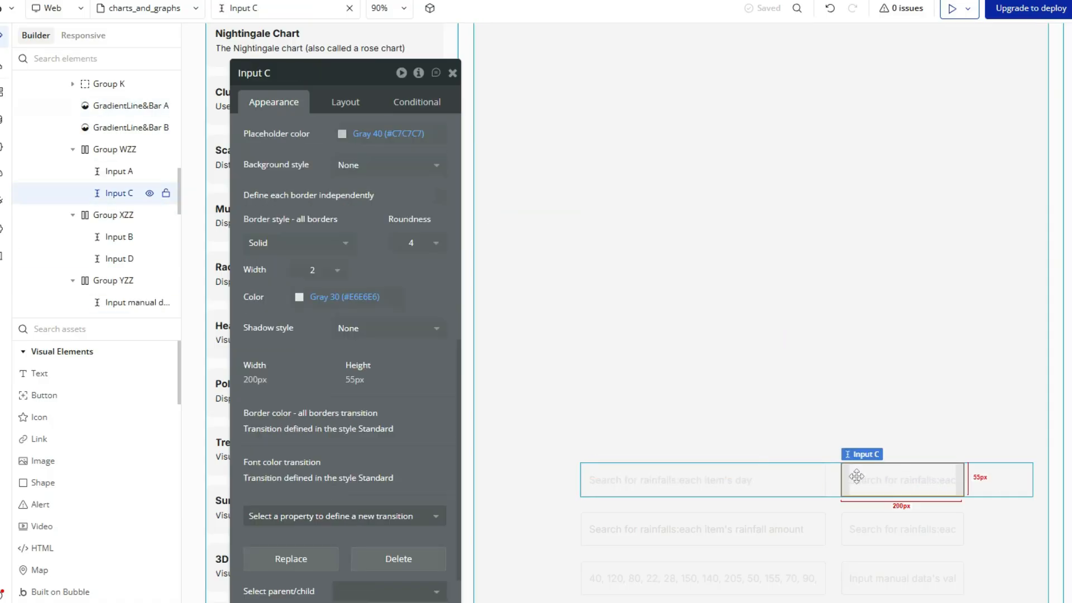
{"action": "scroll", "coordinate": [372, 412], "scroll_direction": "up", "scroll_amount": 5}
{"action": "scroll", "coordinate": [371, 411], "scroll_direction": "up", "scroll_amount": 5}
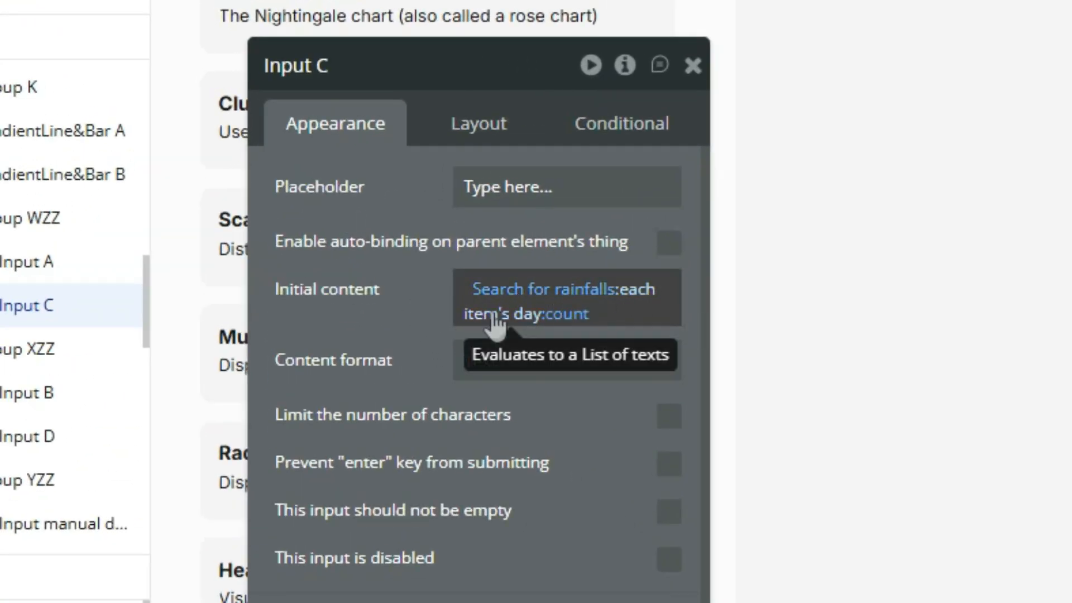
{"action": "left_click", "coordinate": [569, 314]}
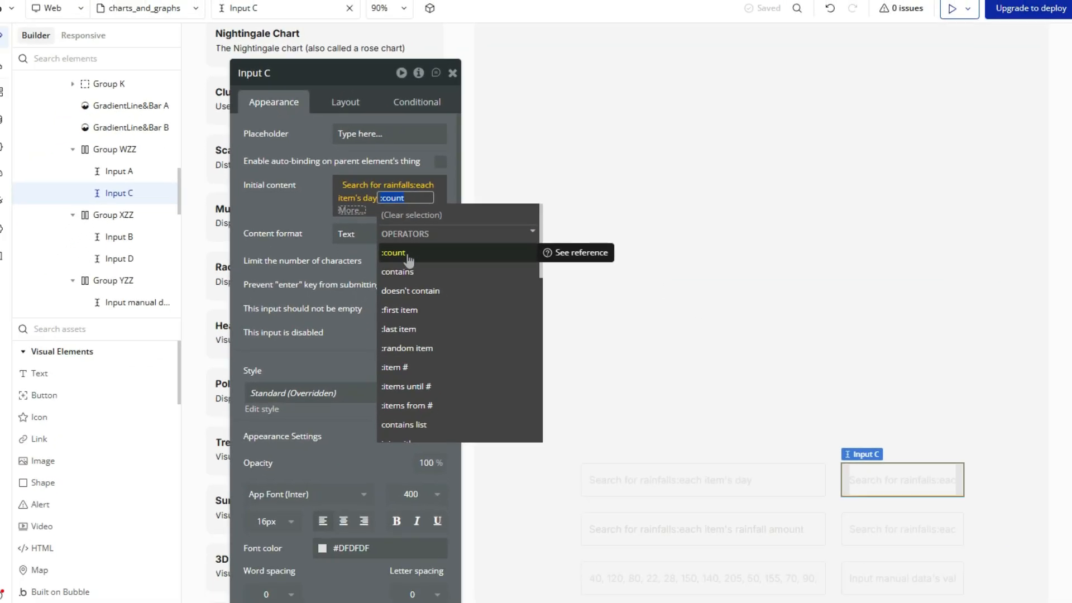
{"action": "left_click", "coordinate": [407, 254]}
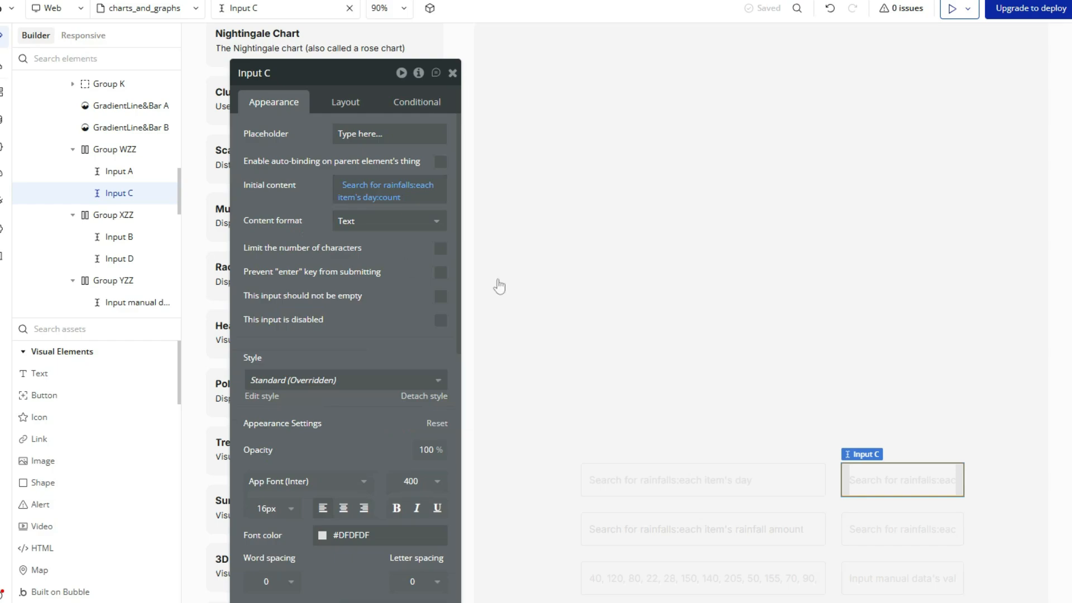
- Open the initial content expression of Input manual data copy and search its operators for count
{"action": "left_click", "coordinate": [646, 577]}
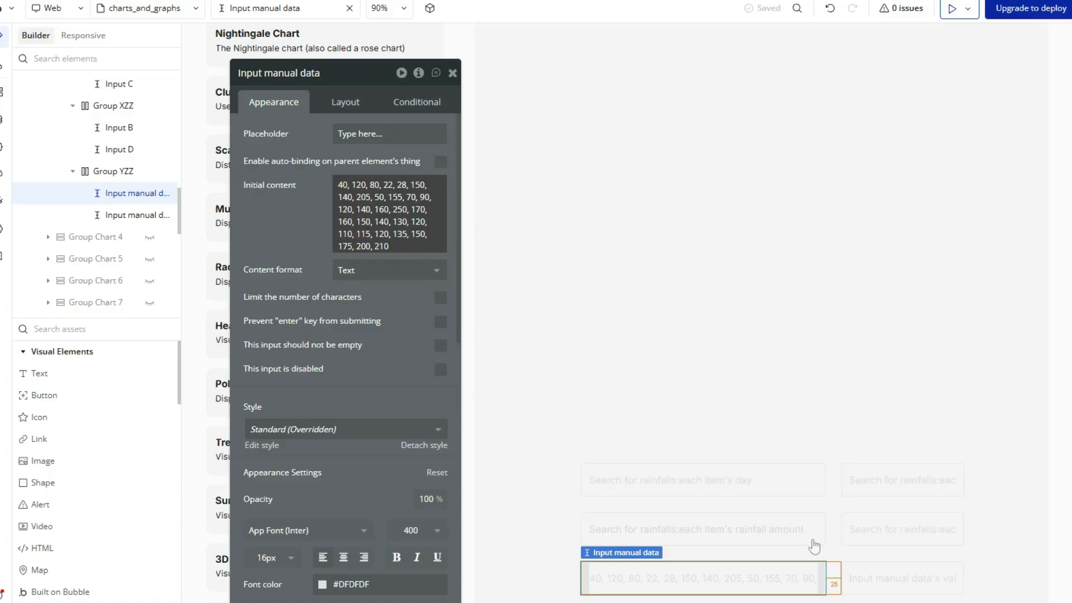
{"action": "left_click", "coordinate": [879, 578]}
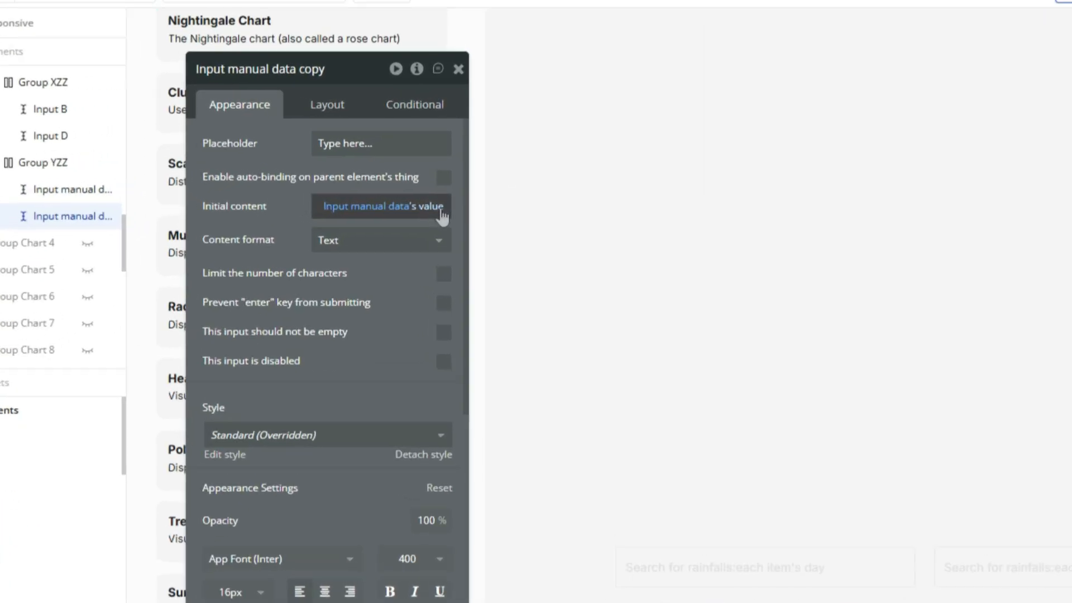
{"action": "left_click", "coordinate": [431, 186]}
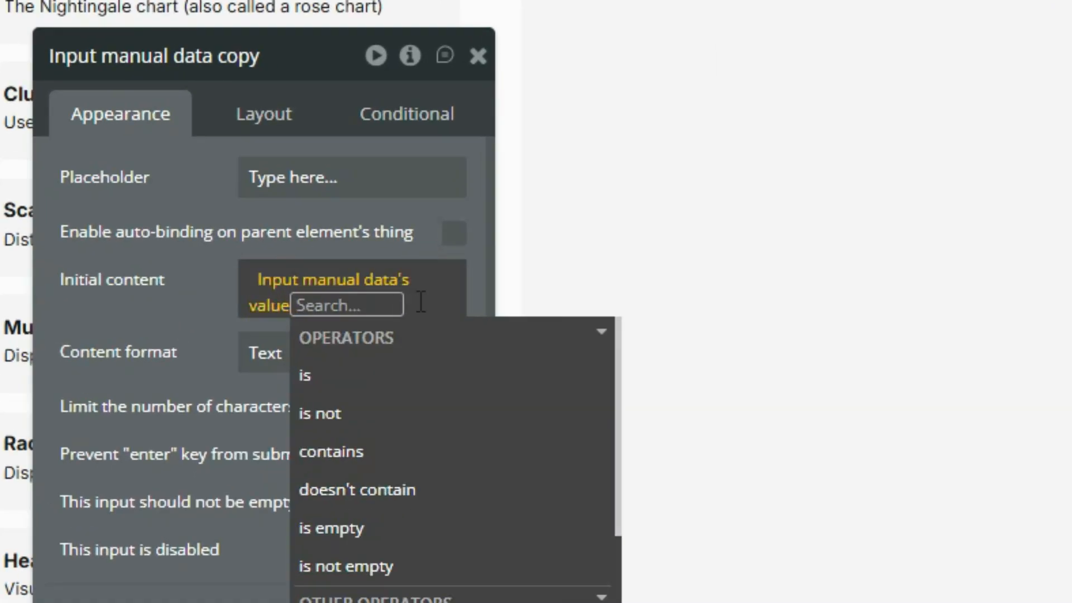
{"action": "type", "text": "count"}
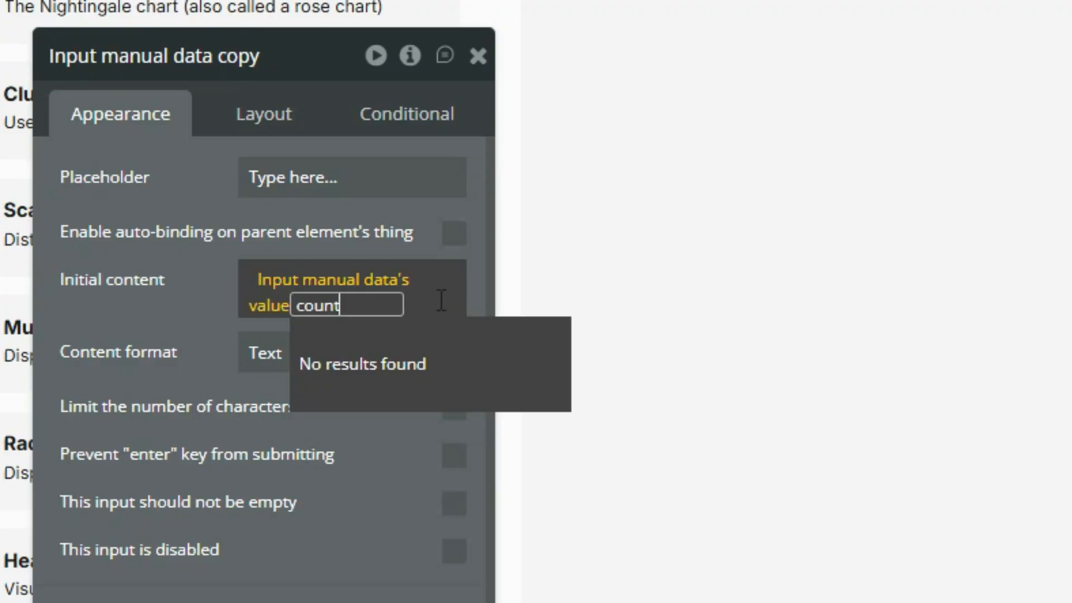
{"action": "key", "text": "BackSpace"}
{"action": "key", "text": "BackSpace"}
{"action": "key", "text": "BackSpace"}
- Append the :split by operator with a comma as text separator to the Input manual data's value expression
{"action": "type", "text": "spli"}
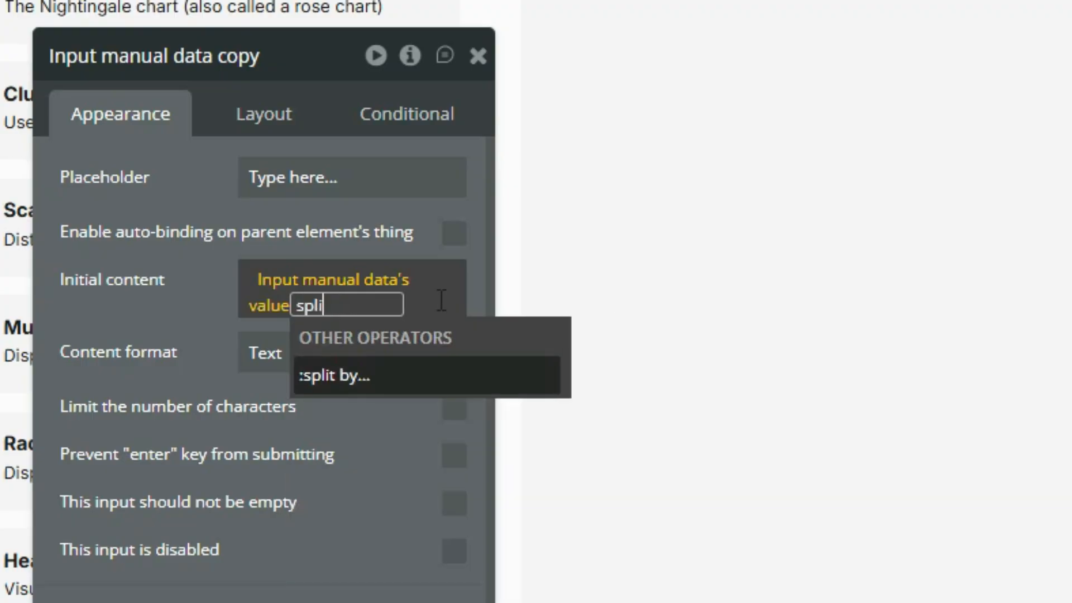
{"action": "left_click", "coordinate": [350, 385]}
{"action": "left_click", "coordinate": [629, 162]}
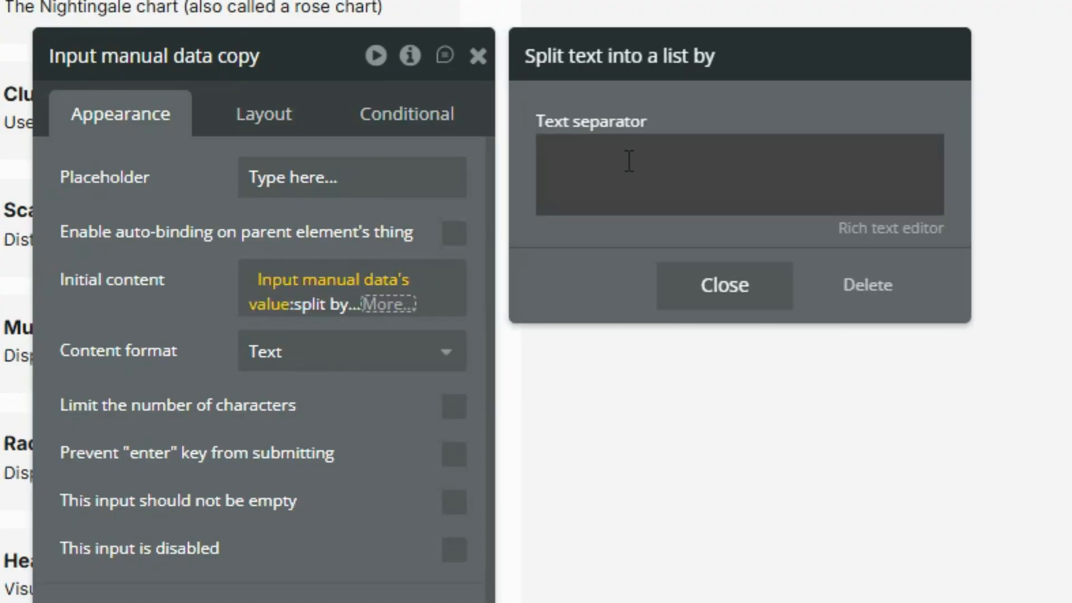
{"action": "left_click", "coordinate": [631, 162]}
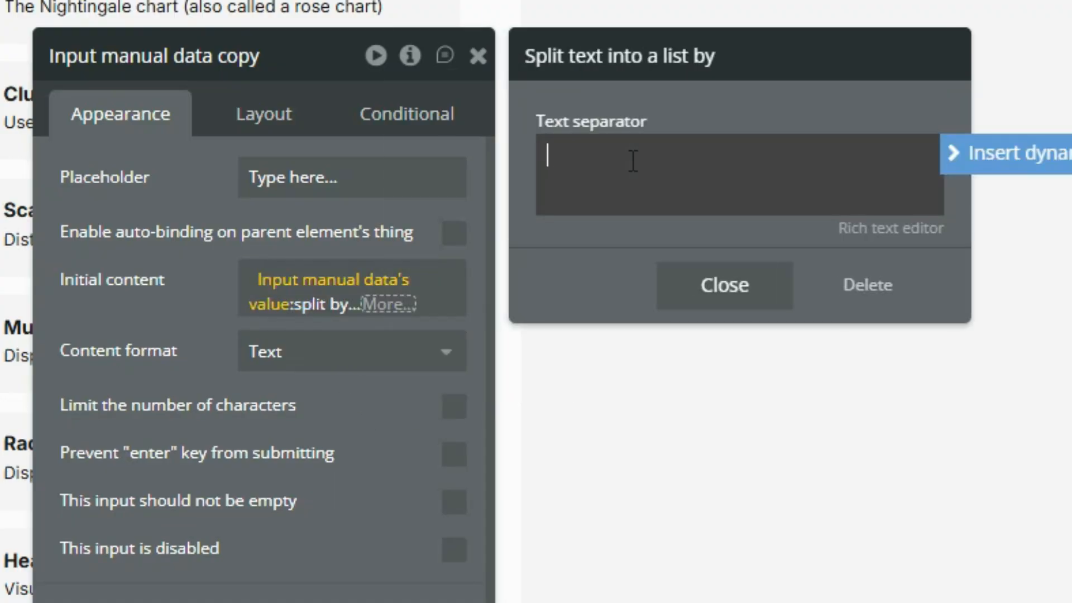
{"action": "type", "text": ","}
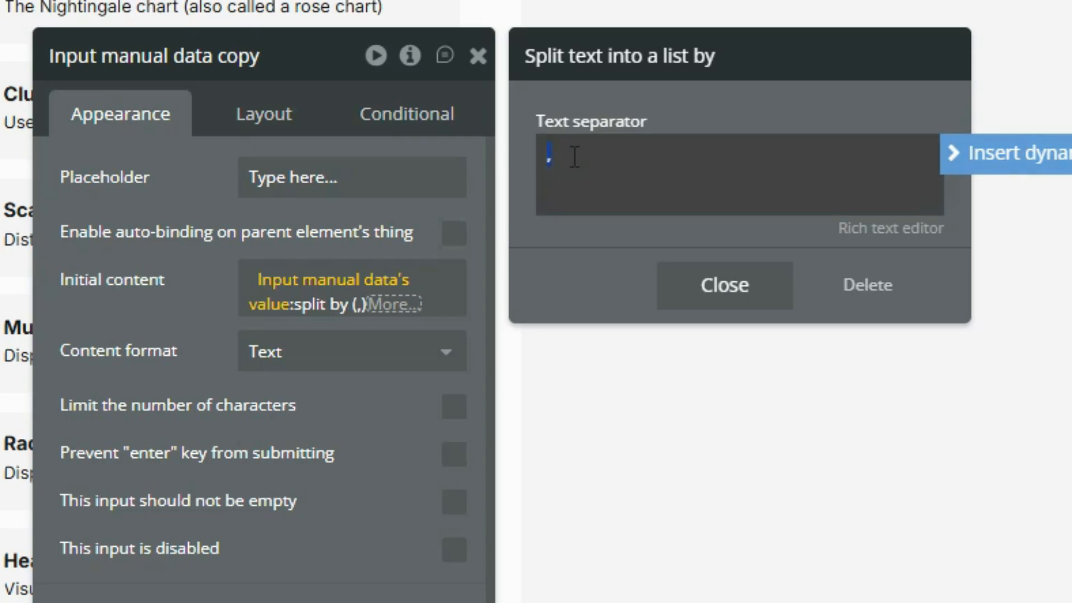
{"action": "left_click", "coordinate": [556, 154]}
{"action": "left_click", "coordinate": [152, 324]}
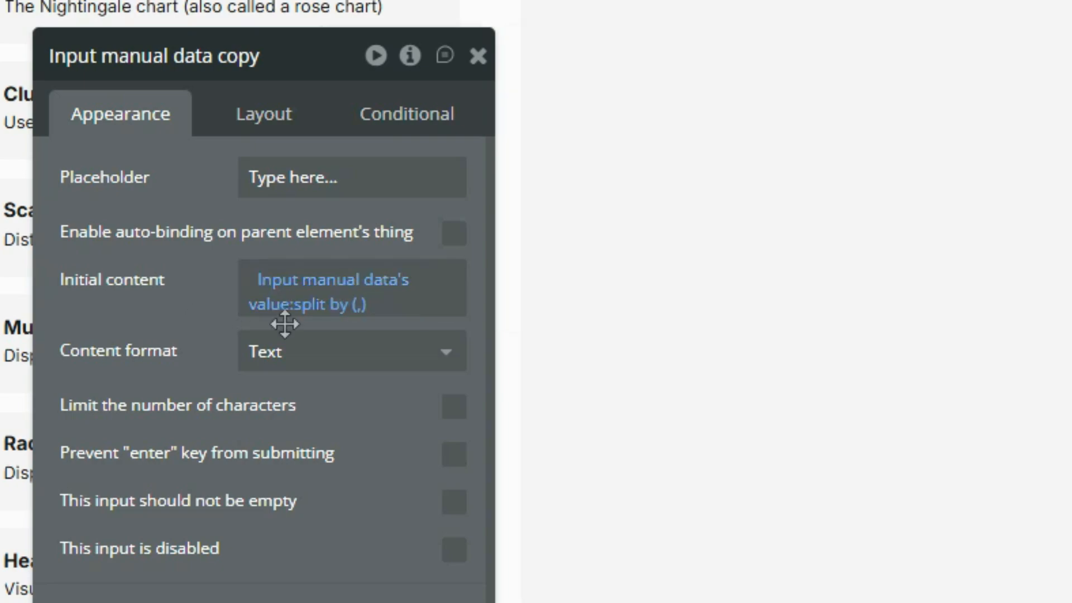
- Add the :count operator after the comma split in Input manual data copy's initial content
{"action": "left_click", "coordinate": [357, 307]}
{"action": "left_click", "coordinate": [399, 305]}
{"action": "type", "text": "count"}
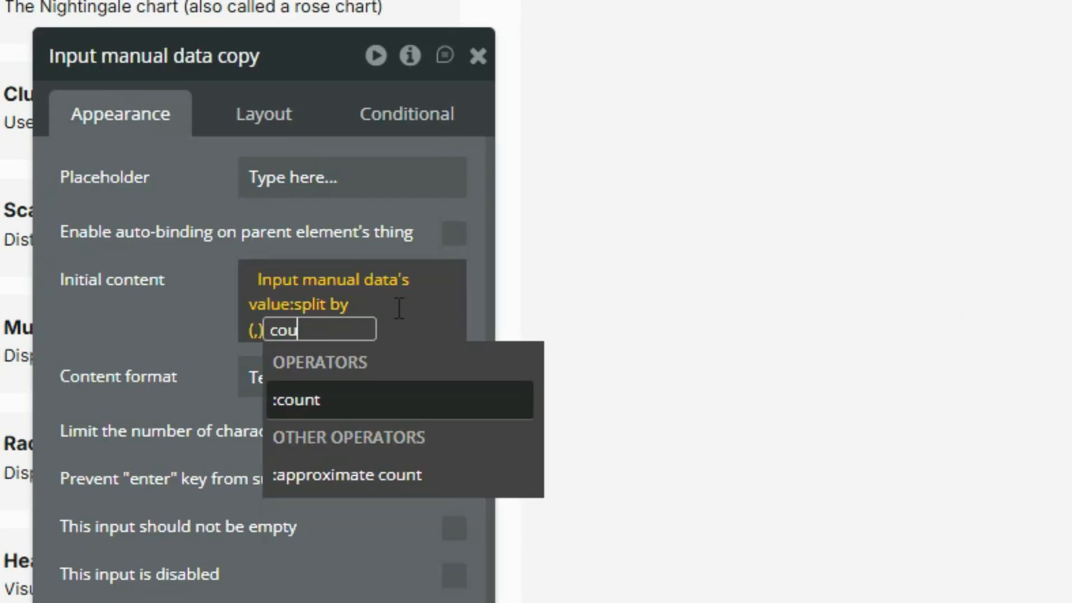
{"action": "key", "text": "Return"}
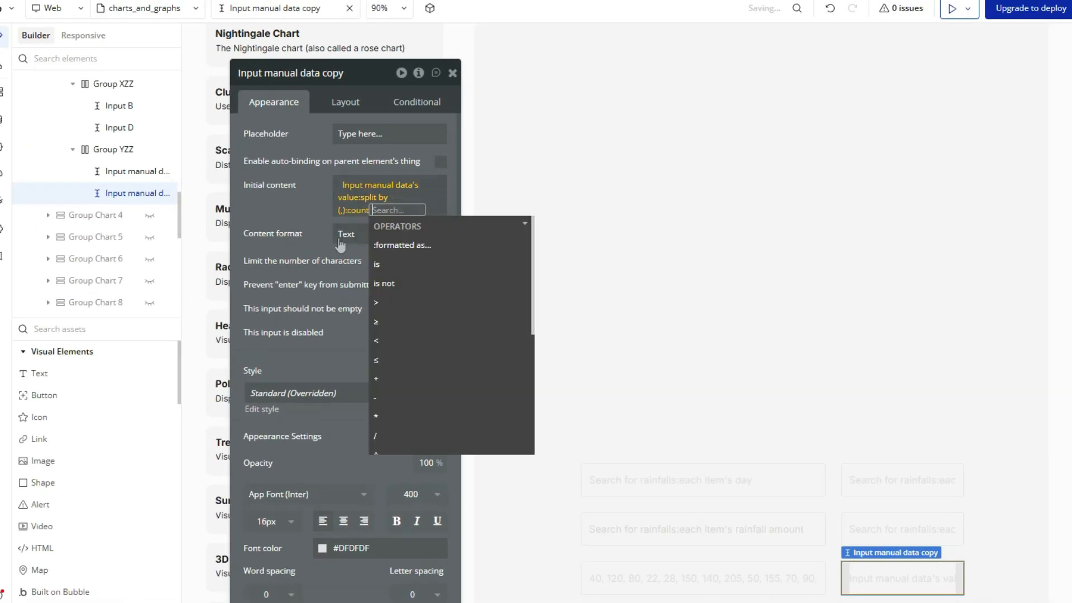
{"action": "left_click", "coordinate": [310, 235]}
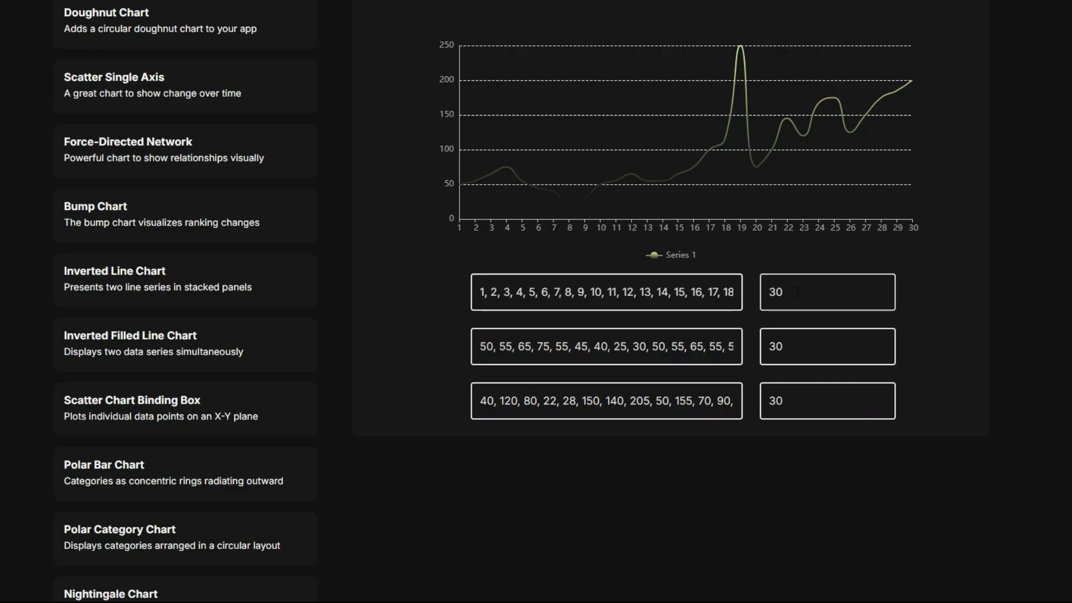
- Switch to the preview page and compare the item counts with the comma-separated values in the three rows of fields
{"action": "left_click", "coordinate": [797, 292]}
{"action": "key", "text": "Tab"}
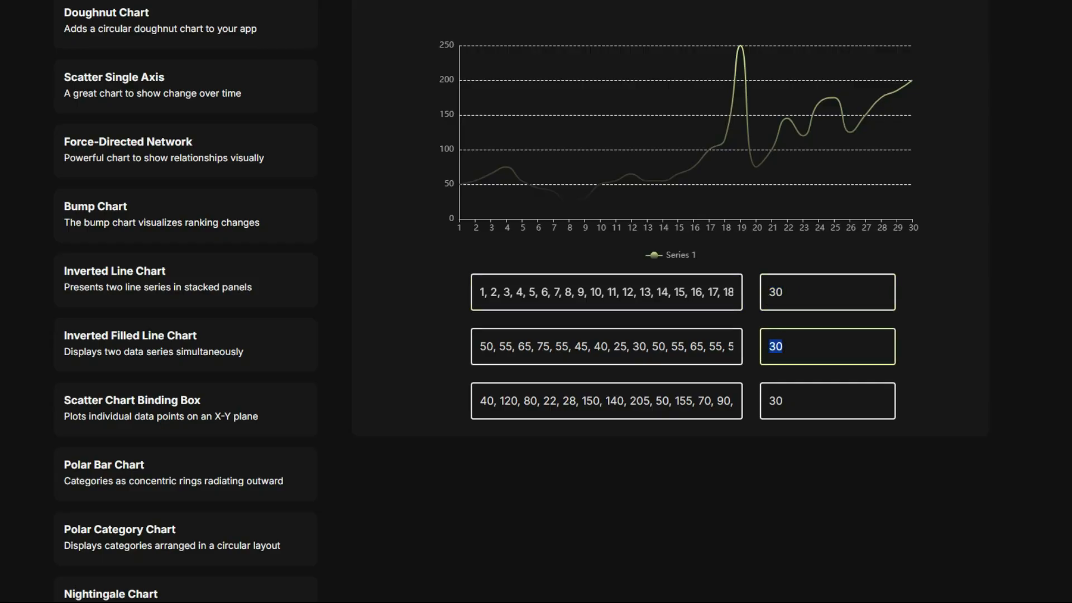
{"action": "double_click", "coordinate": [729, 347]}
{"action": "double_click", "coordinate": [793, 401]}
{"action": "left_click", "coordinate": [717, 401]}
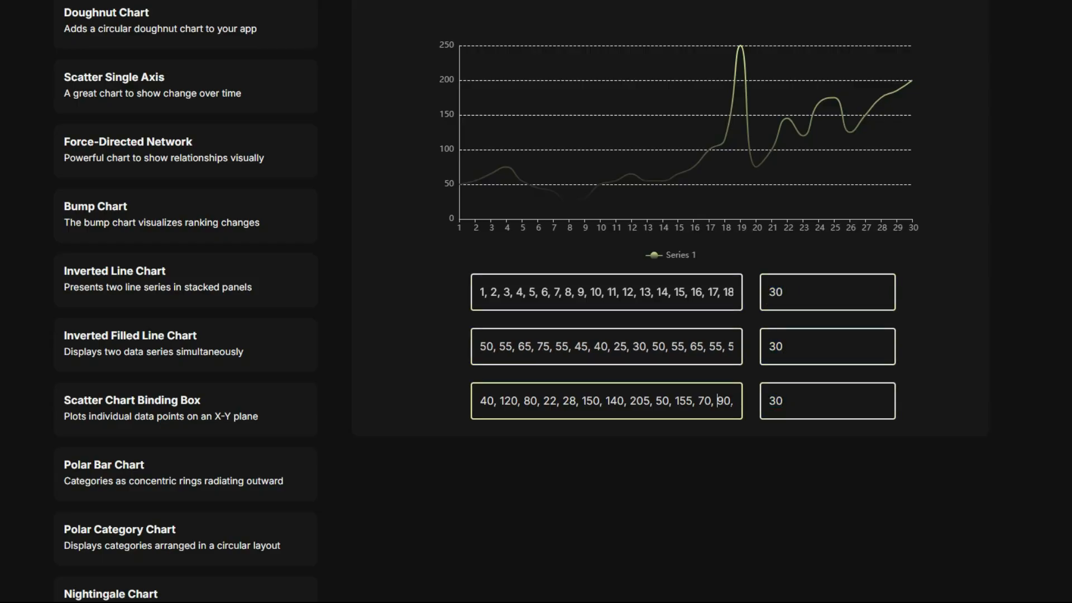
{"action": "left_click_drag", "start_coordinate": [718, 401], "coordinate": [764, 407]}
{"action": "left_click", "coordinate": [675, 436]}
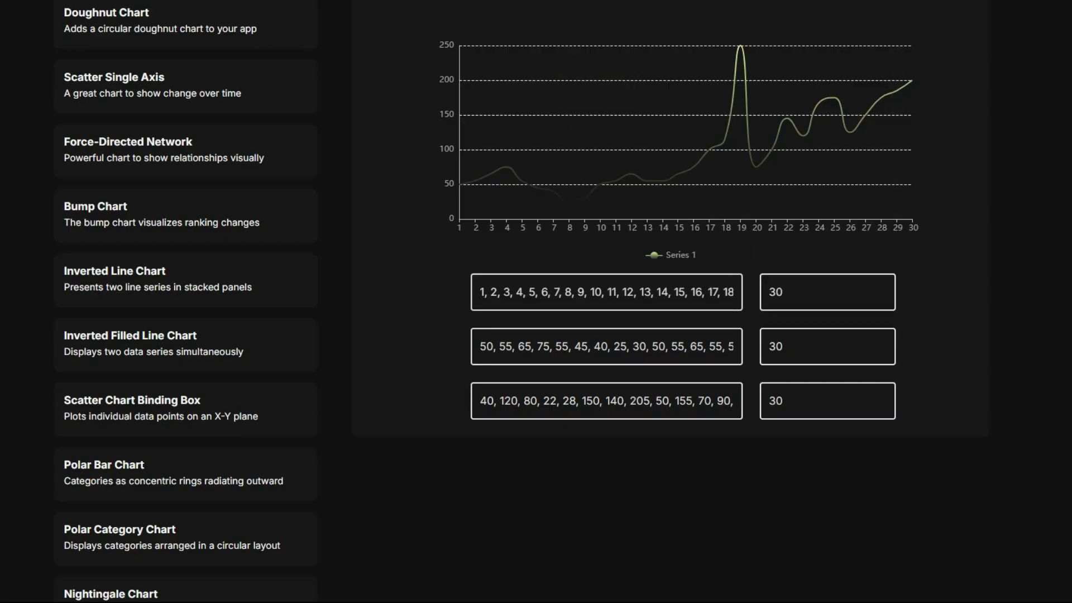
- Return to the Bubble editor and try turning off Input B's visibility on page load, restoring the setting
{"action": "left_click", "coordinate": [492, 1]}
{"action": "left_click", "coordinate": [704, 341]}
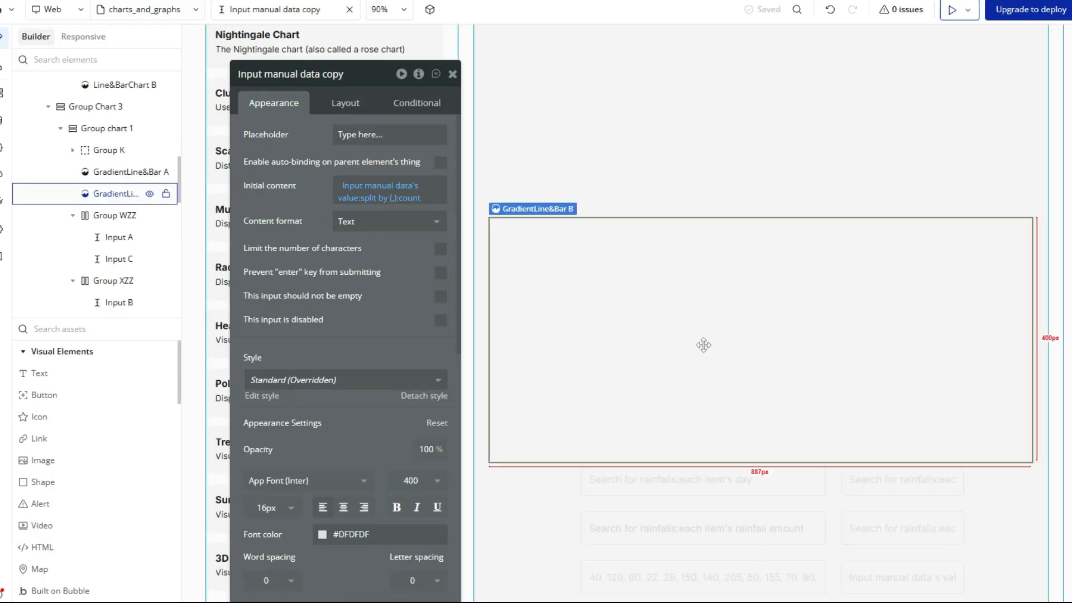
{"action": "left_click", "coordinate": [687, 526]}
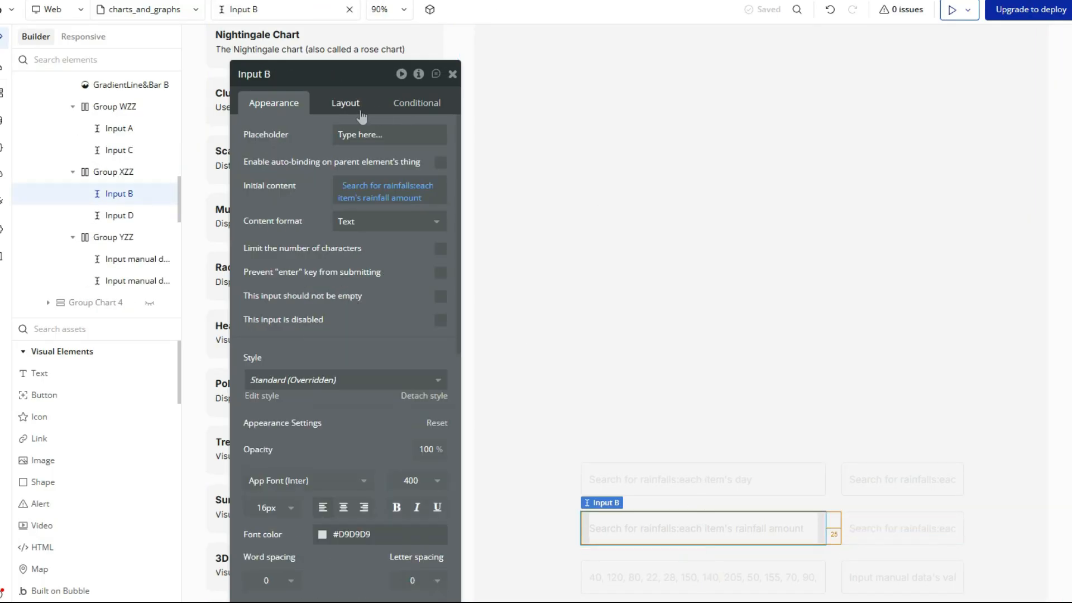
{"action": "left_click", "coordinate": [345, 102]}
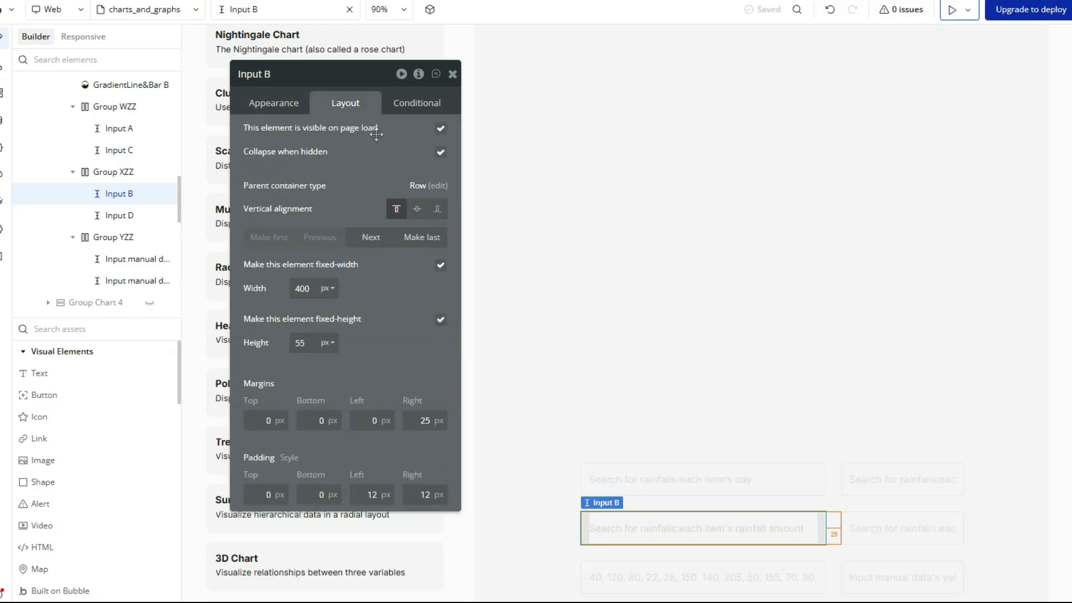
{"action": "left_click", "coordinate": [440, 132]}
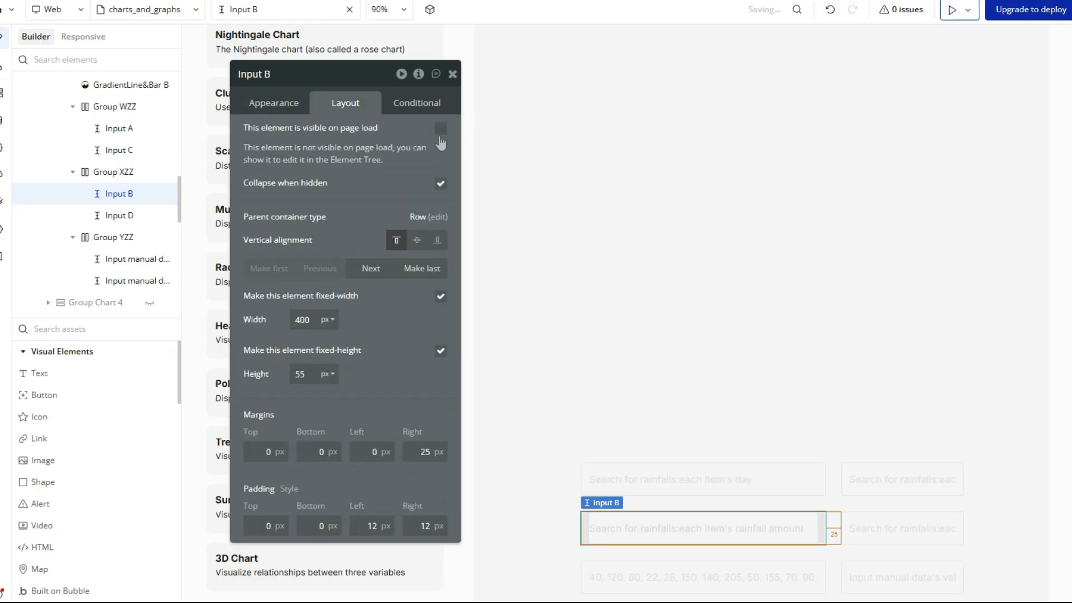
{"action": "left_click", "coordinate": [440, 132]}
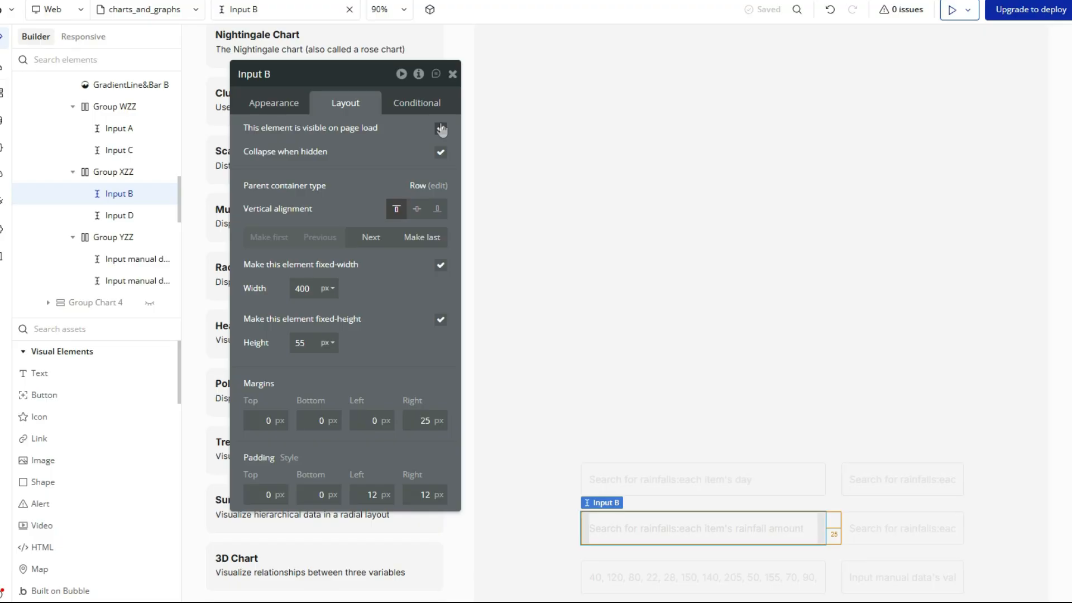
{"action": "left_click", "coordinate": [441, 129]}
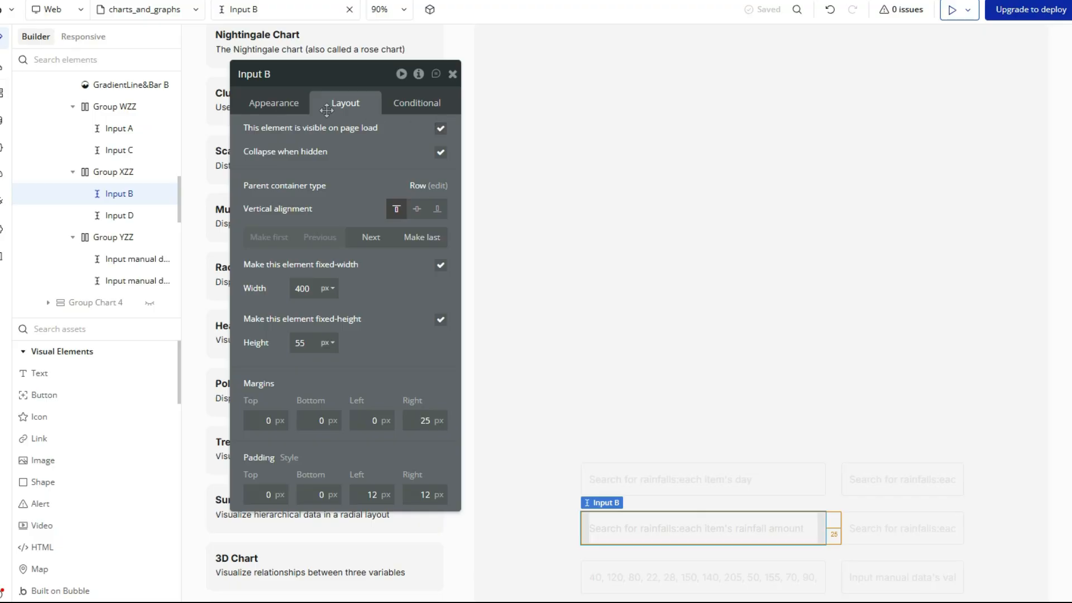
{"action": "left_click", "coordinate": [279, 105]}
- Review GradientLine&Bar B's X axis and Series 1 expressions and highlight the matching day and rainfall amount values in the preview
{"action": "left_click", "coordinate": [661, 398]}
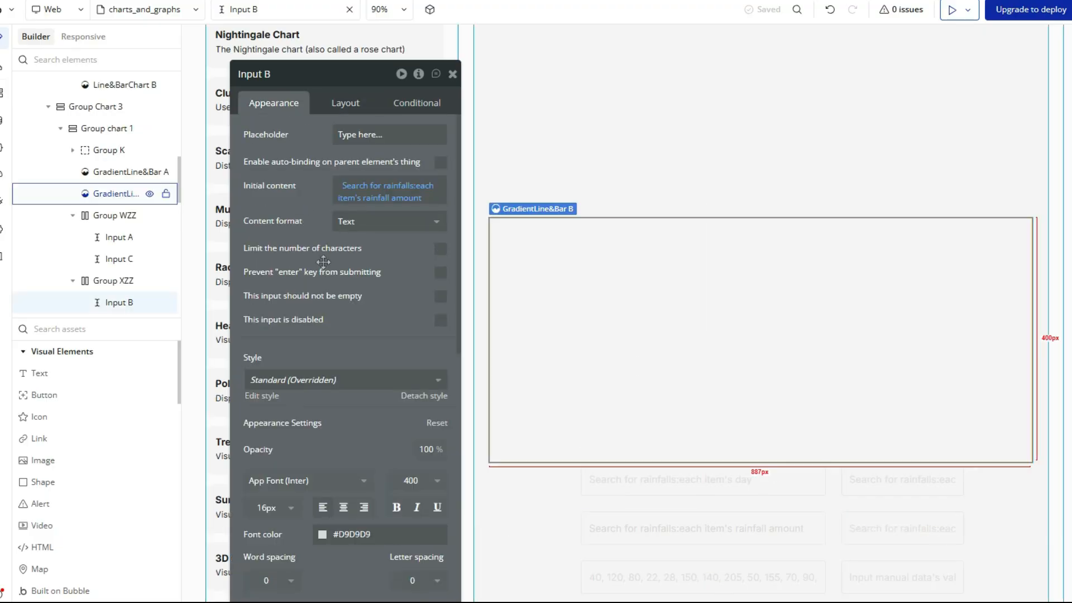
{"action": "scroll", "coordinate": [330, 265], "scroll_direction": "down", "scroll_amount": 8}
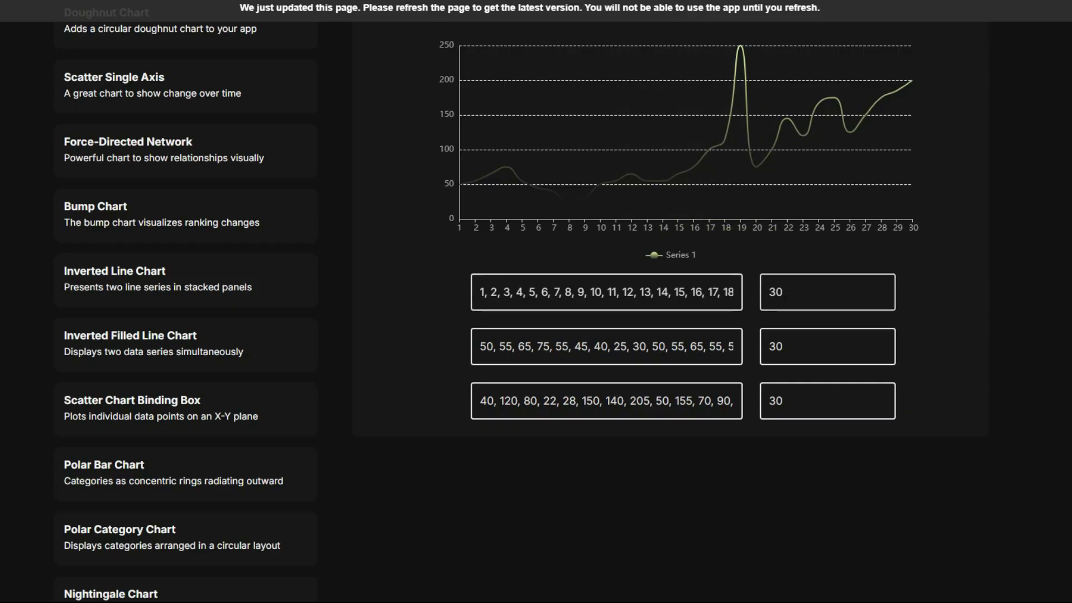
{"action": "left_click_drag", "start_coordinate": [694, 292], "coordinate": [731, 296]}
{"action": "left_click_drag", "start_coordinate": [613, 347], "coordinate": [738, 349]}
{"action": "left_click", "coordinate": [937, 350]}
{"action": "left_click_drag", "start_coordinate": [510, 292], "coordinate": [447, 292]}
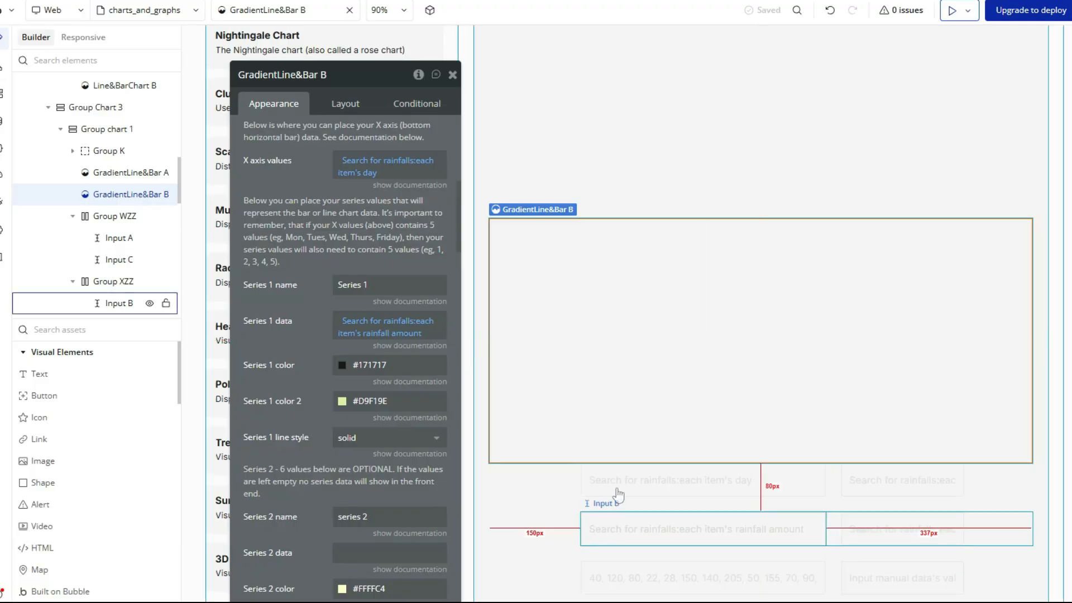
- Try sorting the rainfalls search in Input A's initial content by Created Date and check the Descending choices
{"action": "left_click", "coordinate": [618, 491]}
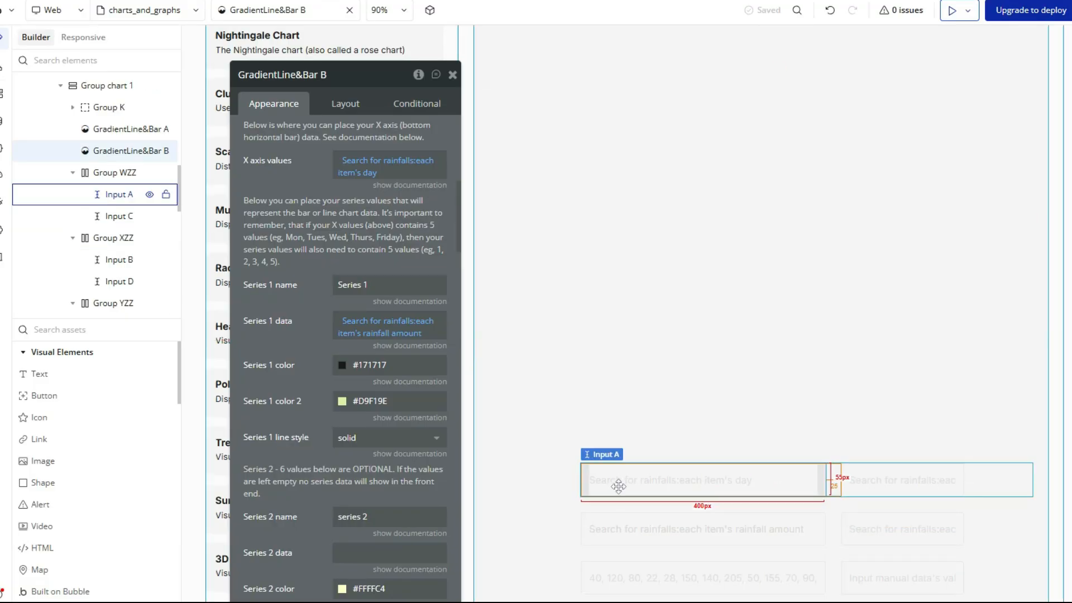
{"action": "scroll", "coordinate": [321, 251], "scroll_direction": "down", "scroll_amount": 3}
{"action": "scroll", "coordinate": [321, 251], "scroll_direction": "up", "scroll_amount": 3}
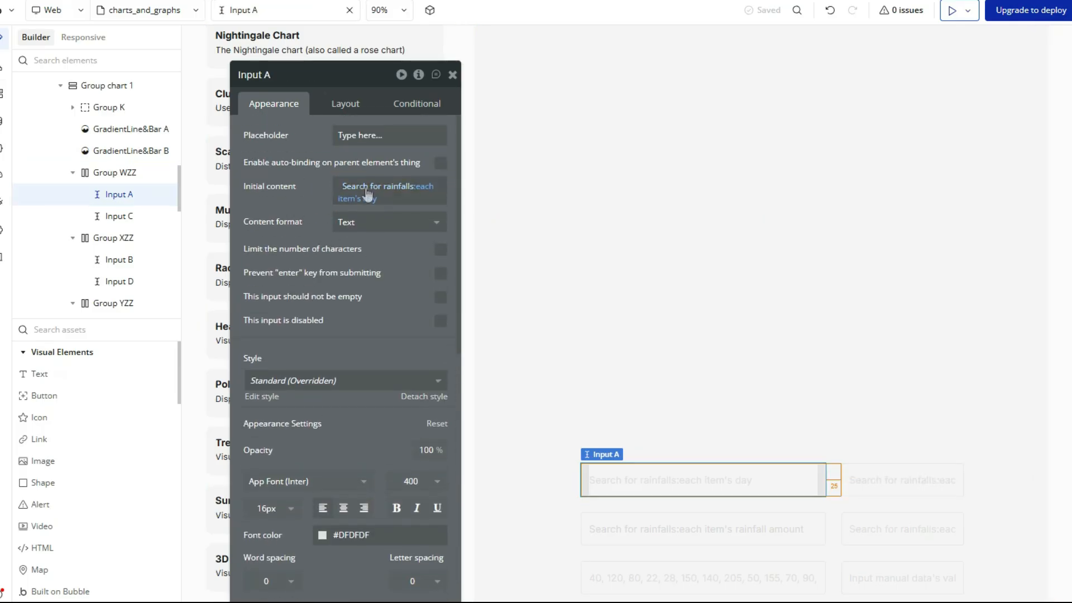
{"action": "left_click", "coordinate": [363, 186]}
{"action": "left_click", "coordinate": [614, 182]}
{"action": "left_click", "coordinate": [615, 181]}
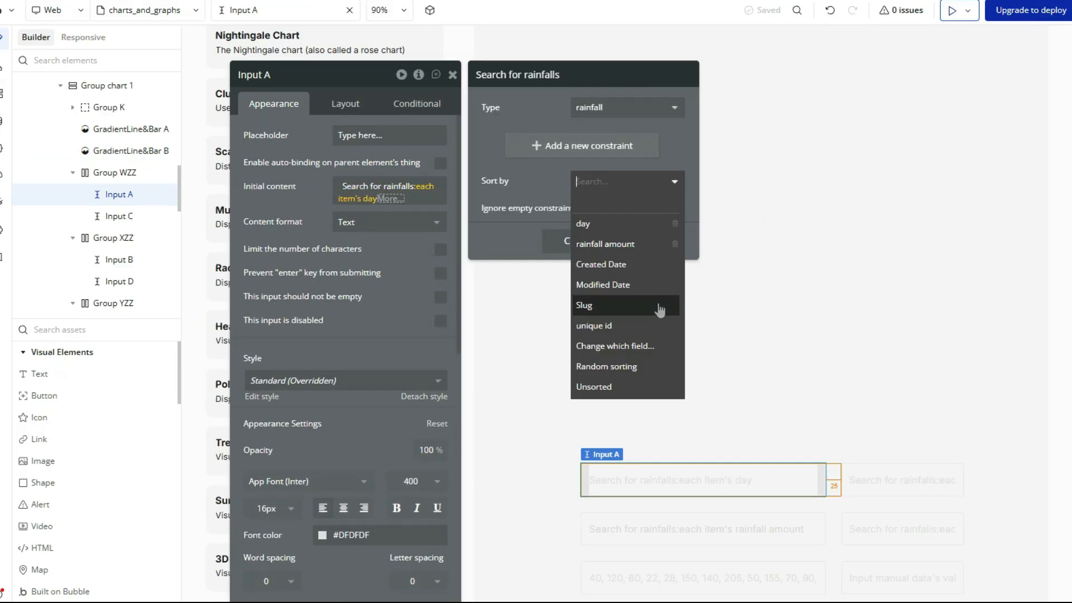
{"action": "left_click", "coordinate": [629, 270]}
{"action": "left_click", "coordinate": [590, 209]}
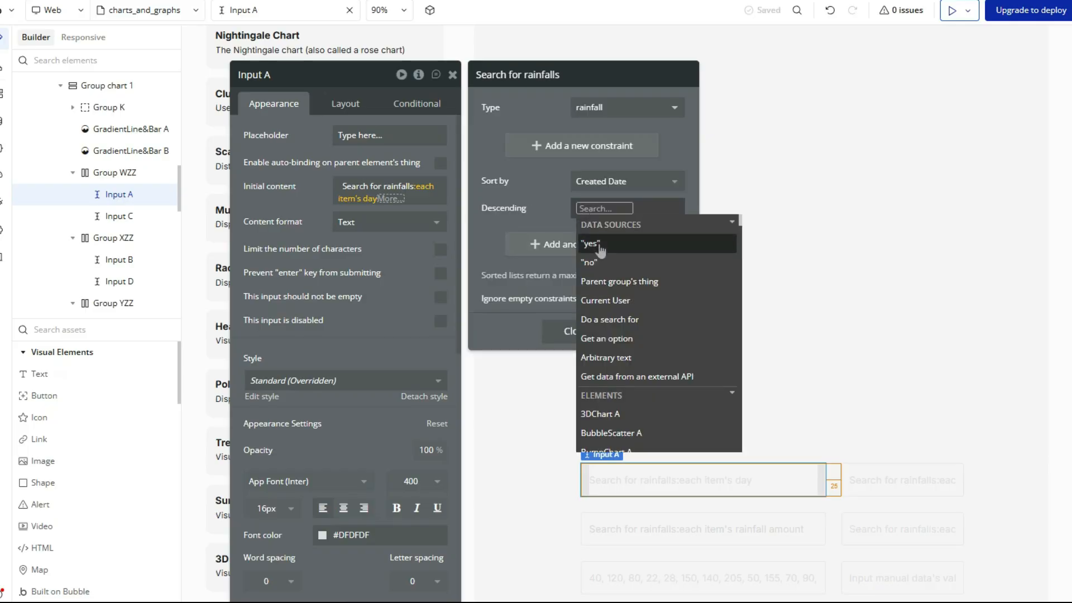
{"action": "left_click", "coordinate": [546, 203]}
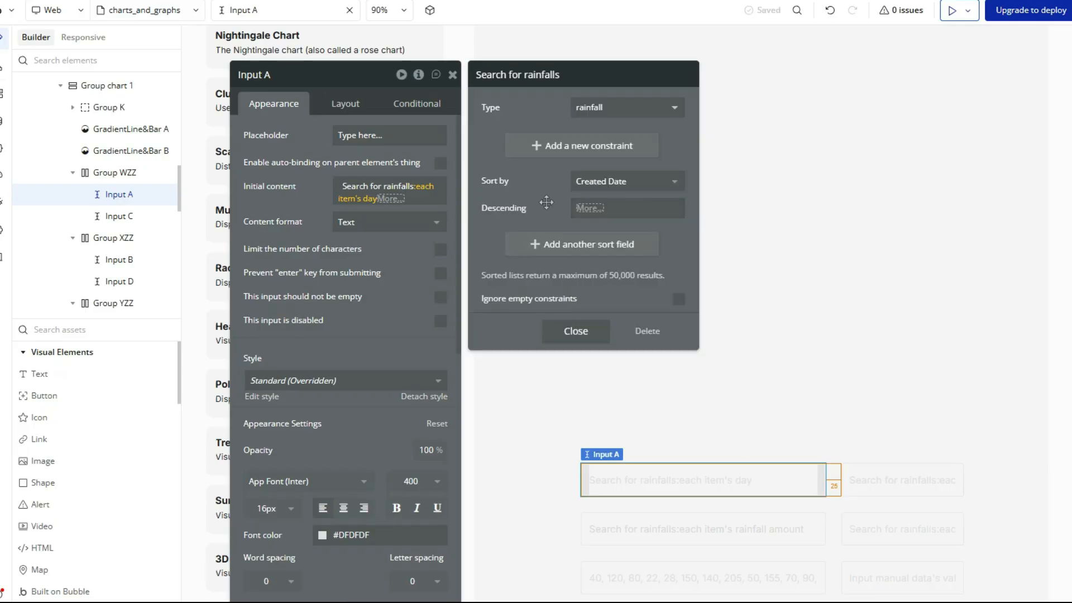
- Clear the sort field of Input A's rainfalls search and close the search settings
{"action": "left_click", "coordinate": [622, 190]}
{"action": "left_click", "coordinate": [596, 206]}
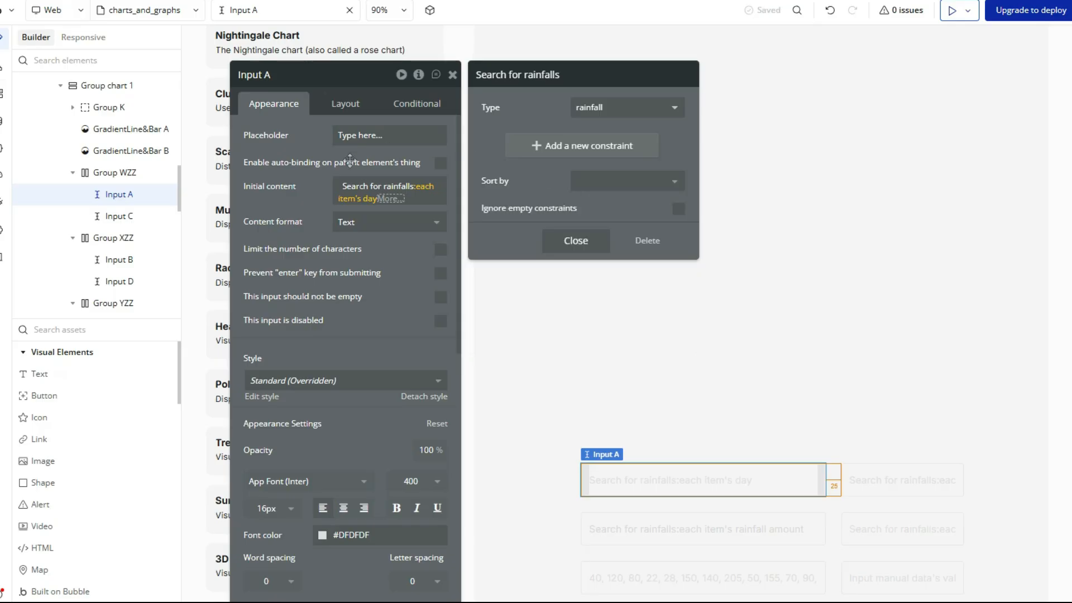
{"action": "left_click", "coordinate": [299, 173]}
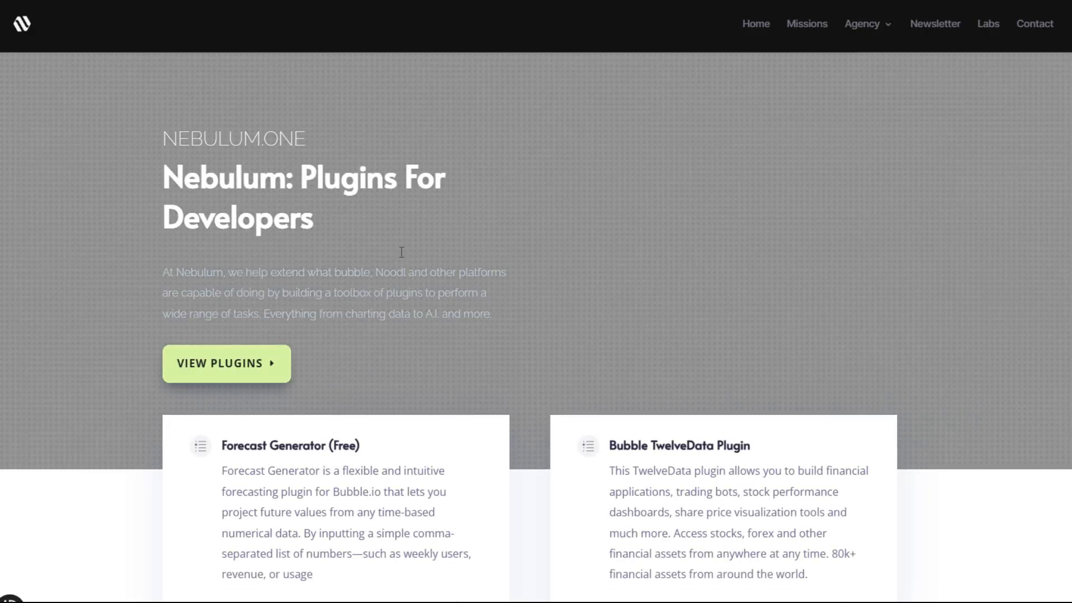
- Switch to the Nebulum plugins page and examine the plugins for combining, generating and shuffling lists
{"action": "scroll", "coordinate": [402, 252], "scroll_direction": "down", "scroll_amount": 10}
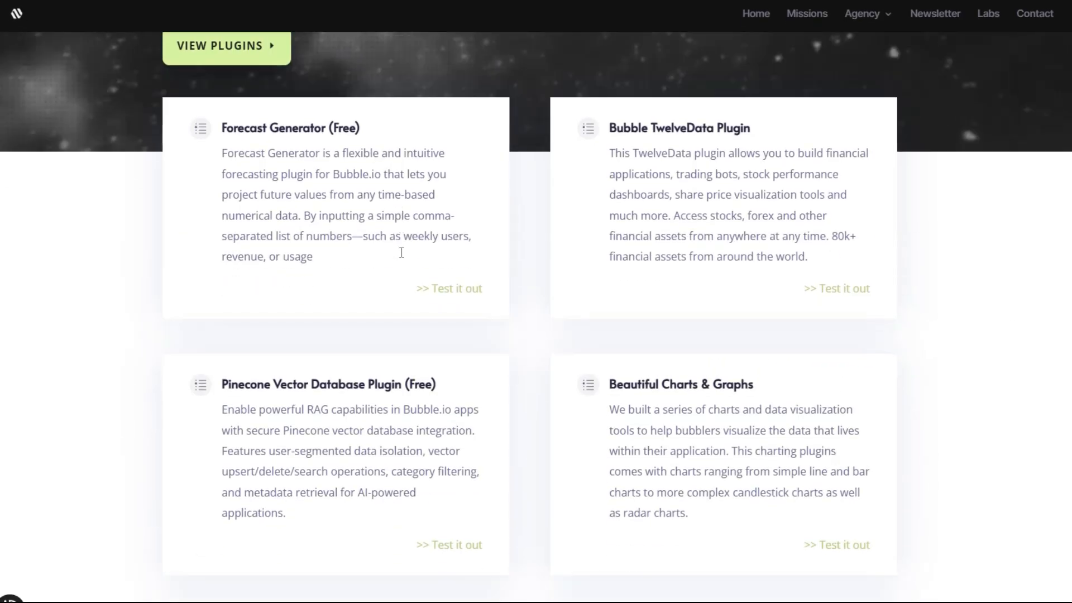
{"action": "scroll", "coordinate": [402, 251], "scroll_direction": "down", "scroll_amount": 6}
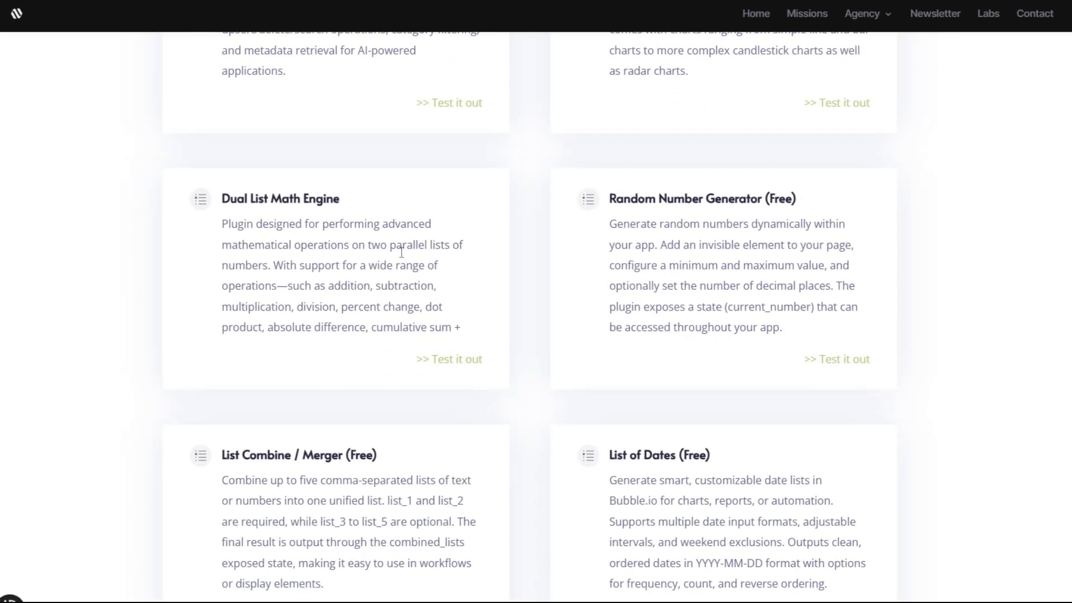
{"action": "scroll", "coordinate": [402, 252], "scroll_direction": "down", "scroll_amount": 3}
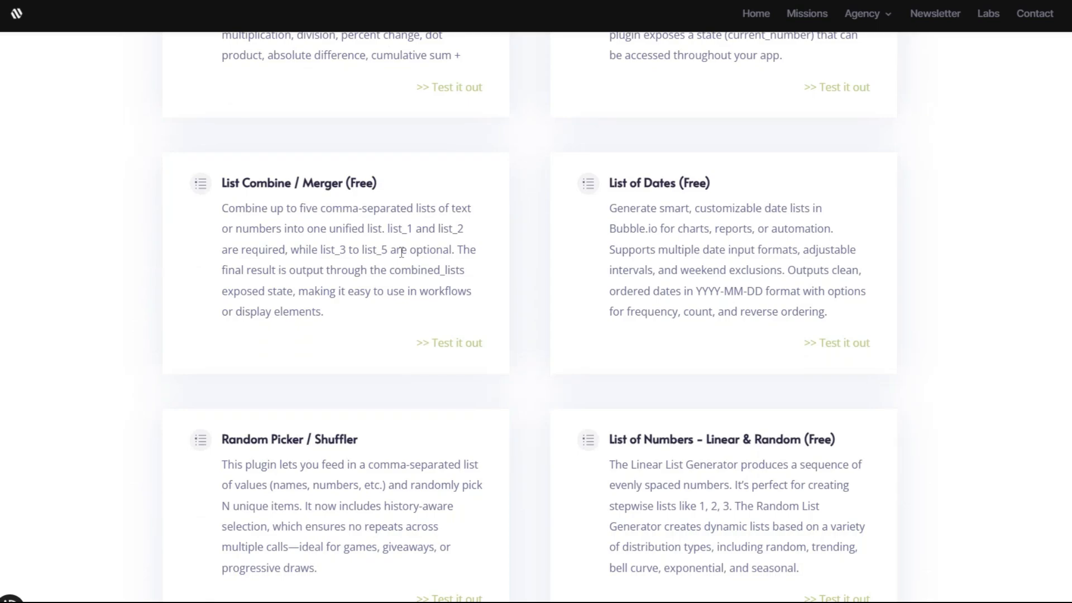
{"action": "scroll", "coordinate": [401, 252], "scroll_direction": "down", "scroll_amount": 2}
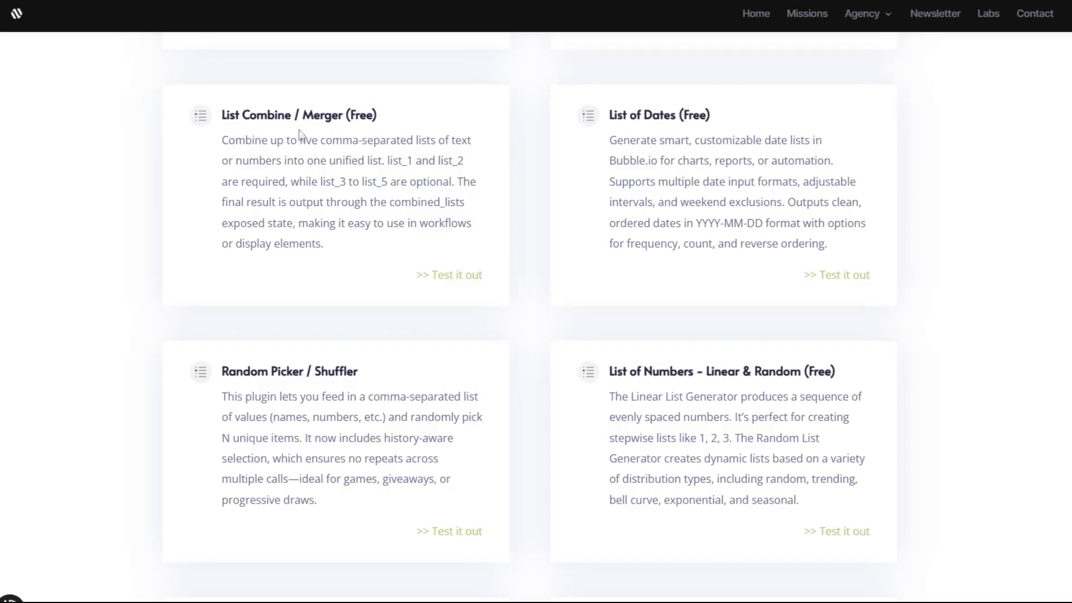
- Switch from the list plugins page to the Nebulum Studio Charts demo and hide Series 2 in the Bar Chart
{"action": "scroll", "coordinate": [526, 292], "scroll_direction": "down", "scroll_amount": 5}
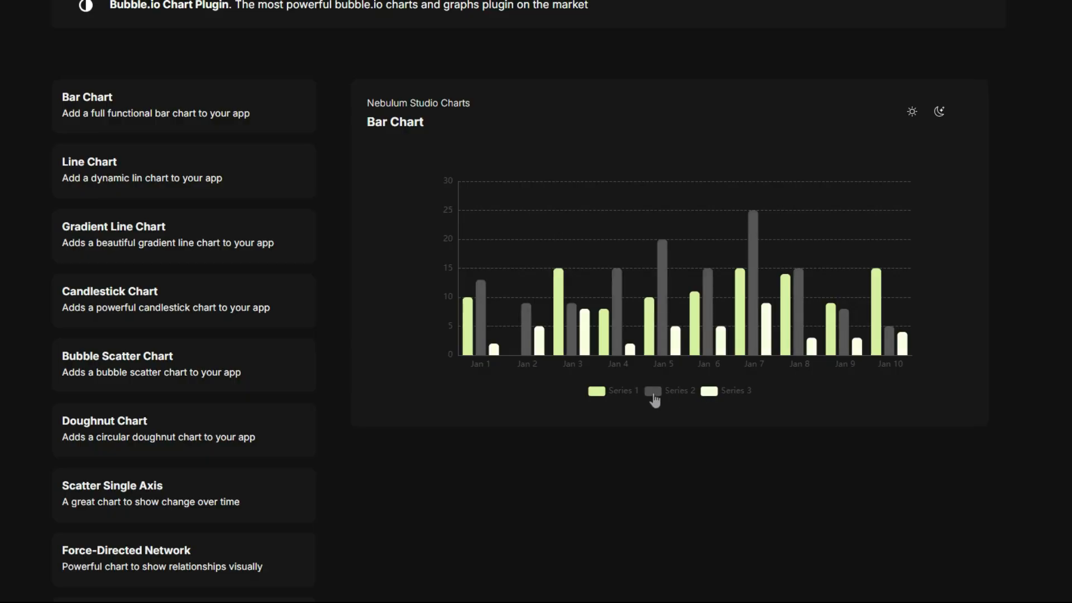
{"action": "left_click", "coordinate": [652, 391]}
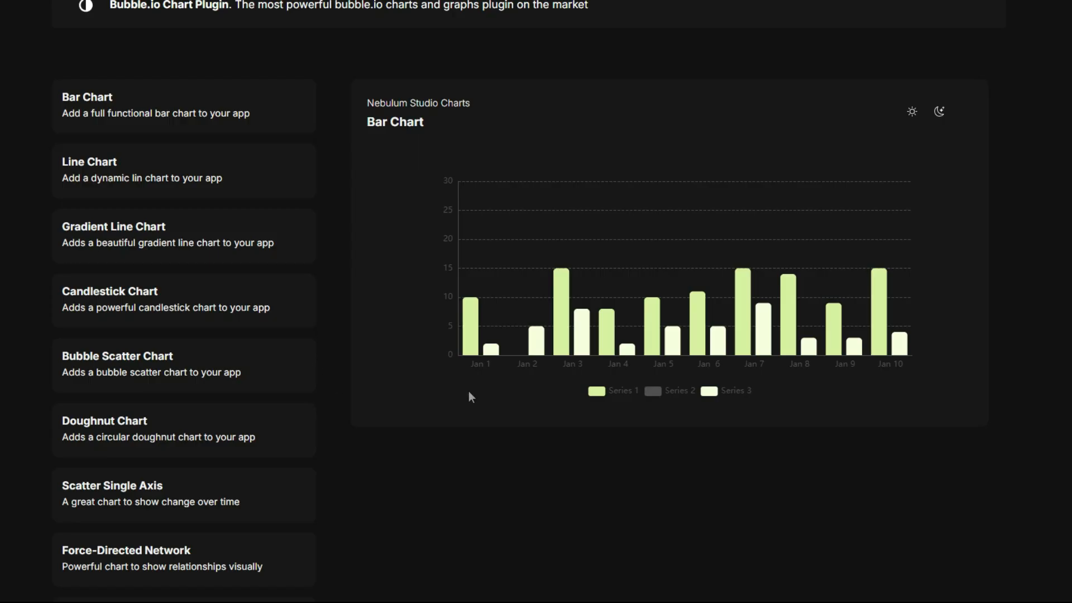
- Preview the Doughnut Chart and Scatter Single Axis examples in the charts demo
{"action": "left_click", "coordinate": [140, 437]}
{"action": "scroll", "coordinate": [140, 437], "scroll_direction": "down", "scroll_amount": 1}
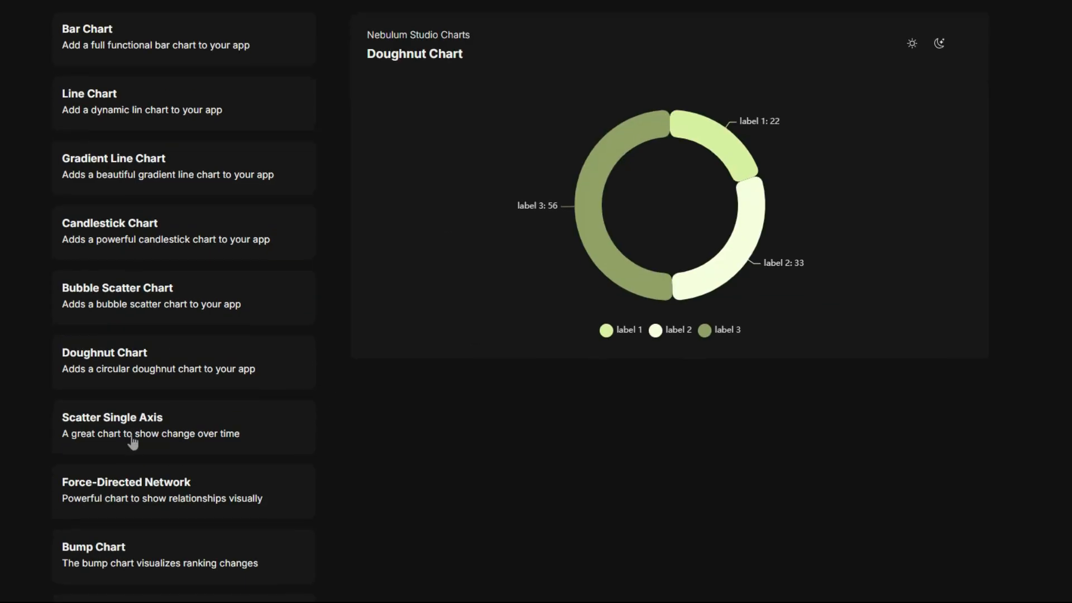
{"action": "mouse_move", "coordinate": [750, 225]}
{"action": "left_click", "coordinate": [146, 434]}
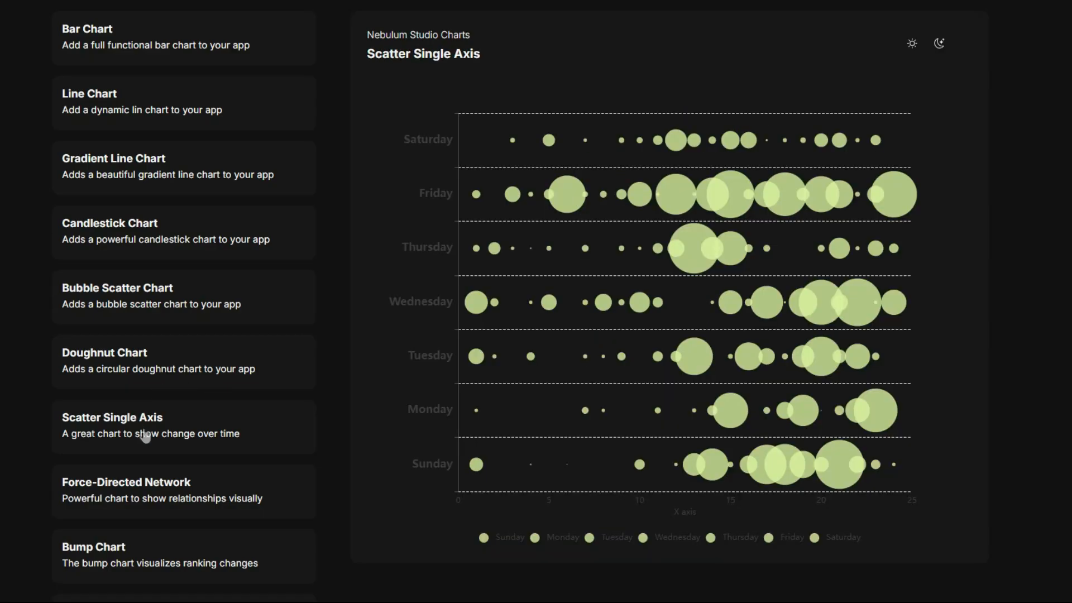
- Preview the Inverted Filled Line Chart example and return to the Bar Chart to hide its Series 2
{"action": "scroll", "coordinate": [157, 444], "scroll_direction": "down", "scroll_amount": 3}
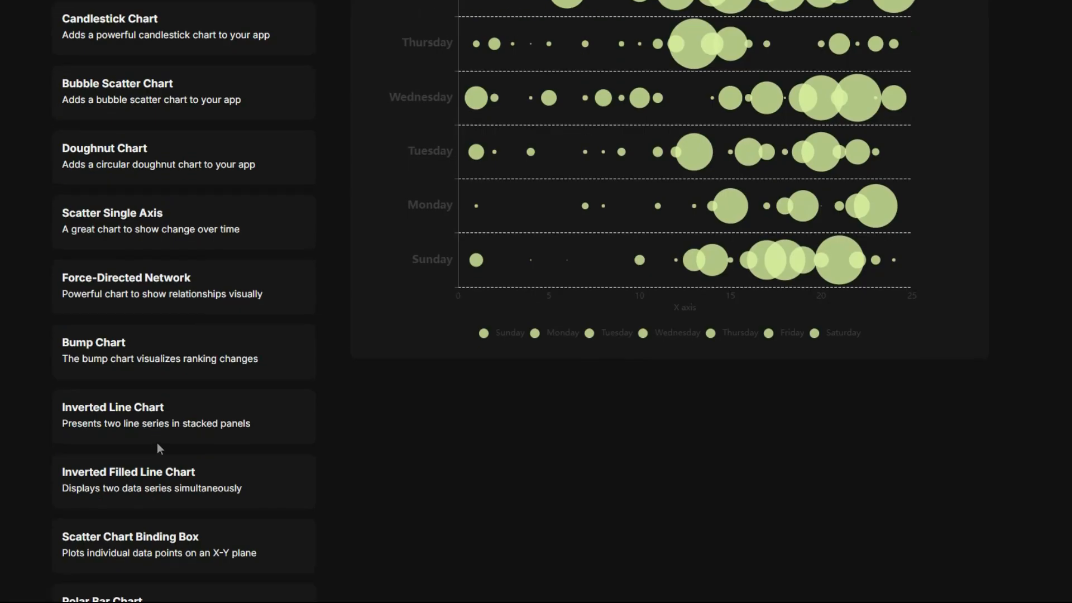
{"action": "left_click", "coordinate": [159, 475]}
{"action": "scroll", "coordinate": [159, 477], "scroll_direction": "up", "scroll_amount": 3}
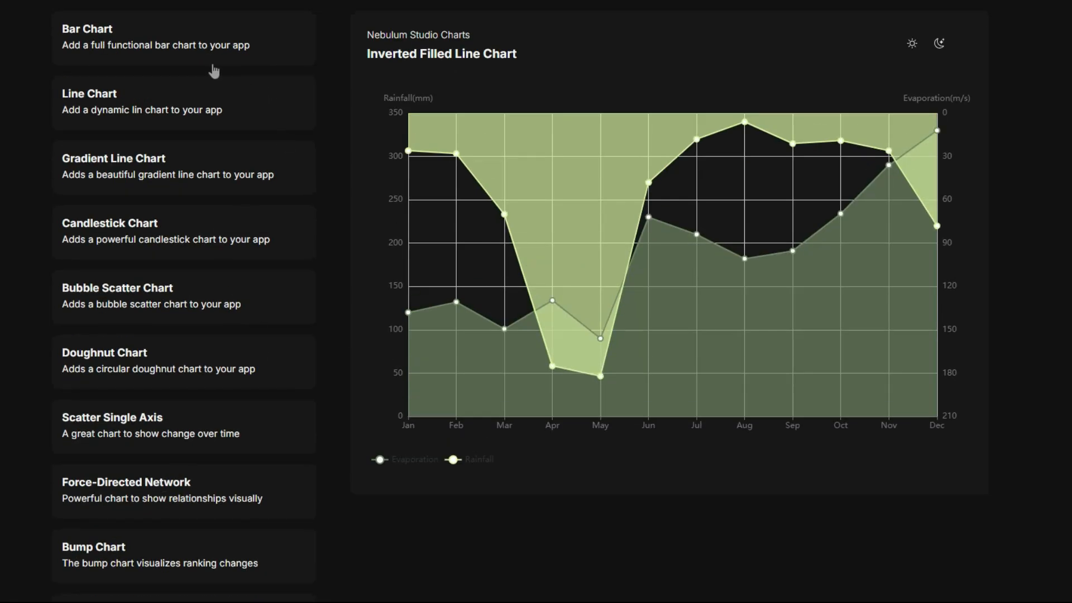
{"action": "left_click", "coordinate": [246, 48]}
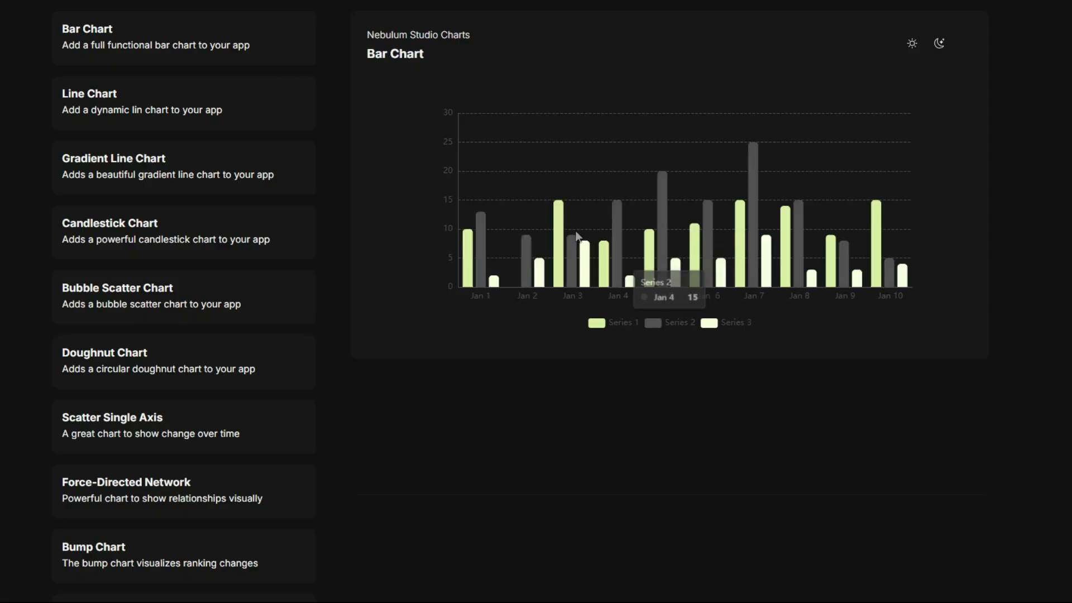
{"action": "left_click", "coordinate": [652, 324]}
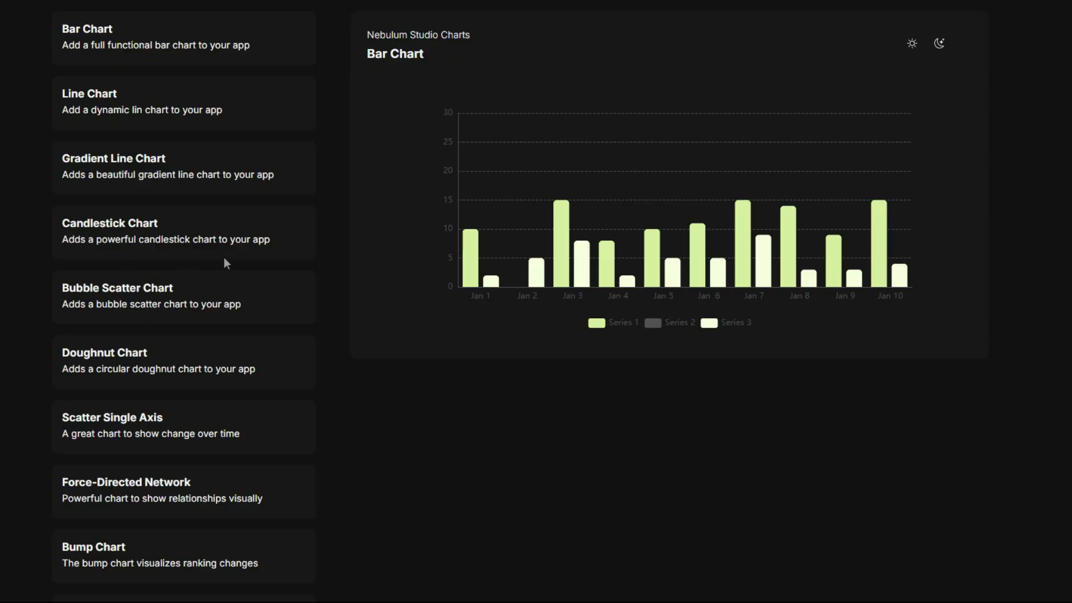
- Preview the Polar Bar Chart example and toggle its Revenue series off and back on
{"action": "scroll", "coordinate": [200, 249], "scroll_direction": "down", "scroll_amount": 2}
{"action": "scroll", "coordinate": [201, 263], "scroll_direction": "down", "scroll_amount": 2}
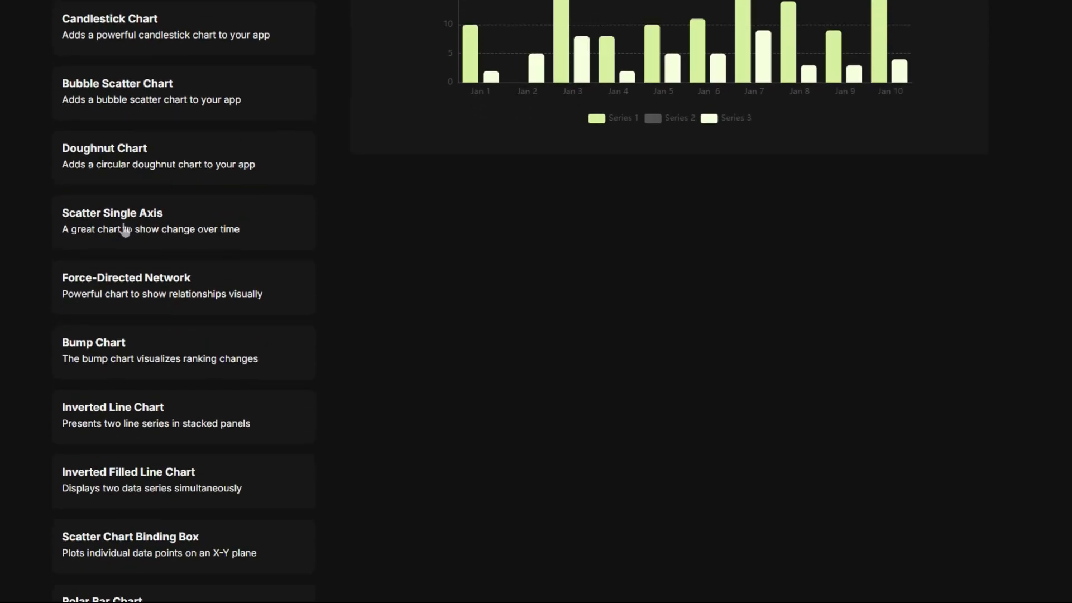
{"action": "scroll", "coordinate": [167, 239], "scroll_direction": "down", "scroll_amount": 1}
{"action": "scroll", "coordinate": [185, 240], "scroll_direction": "down", "scroll_amount": 3}
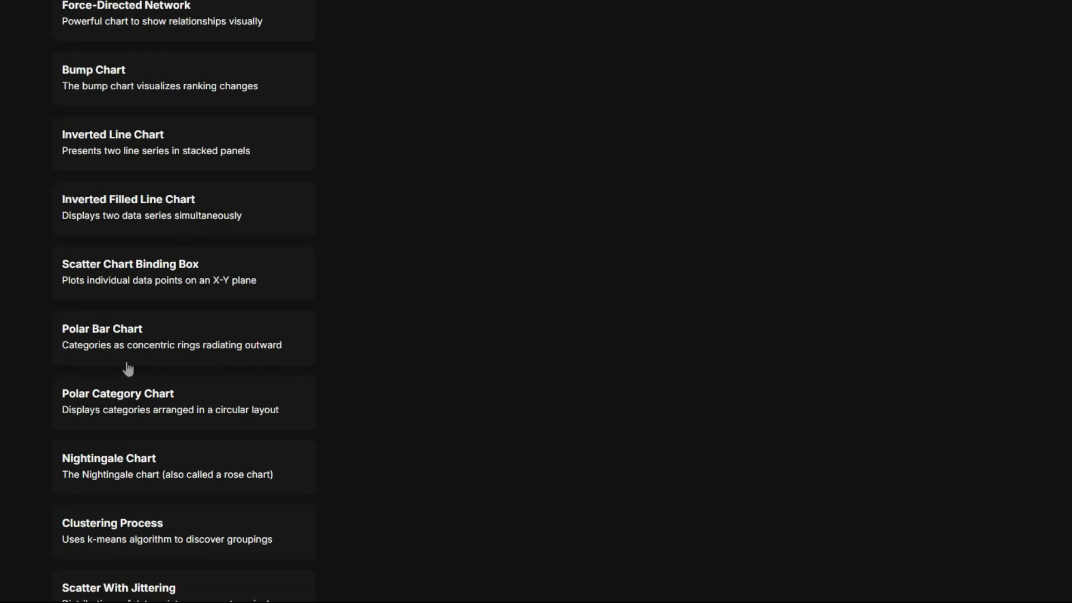
{"action": "left_click", "coordinate": [119, 333]}
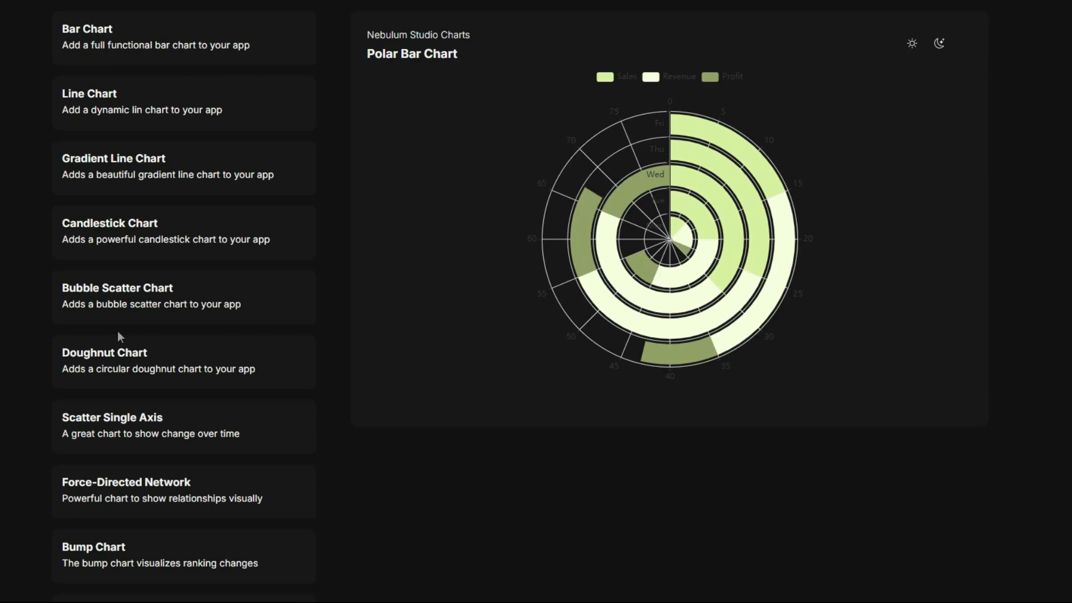
{"action": "left_click", "coordinate": [650, 77]}
{"action": "left_click", "coordinate": [650, 77]}
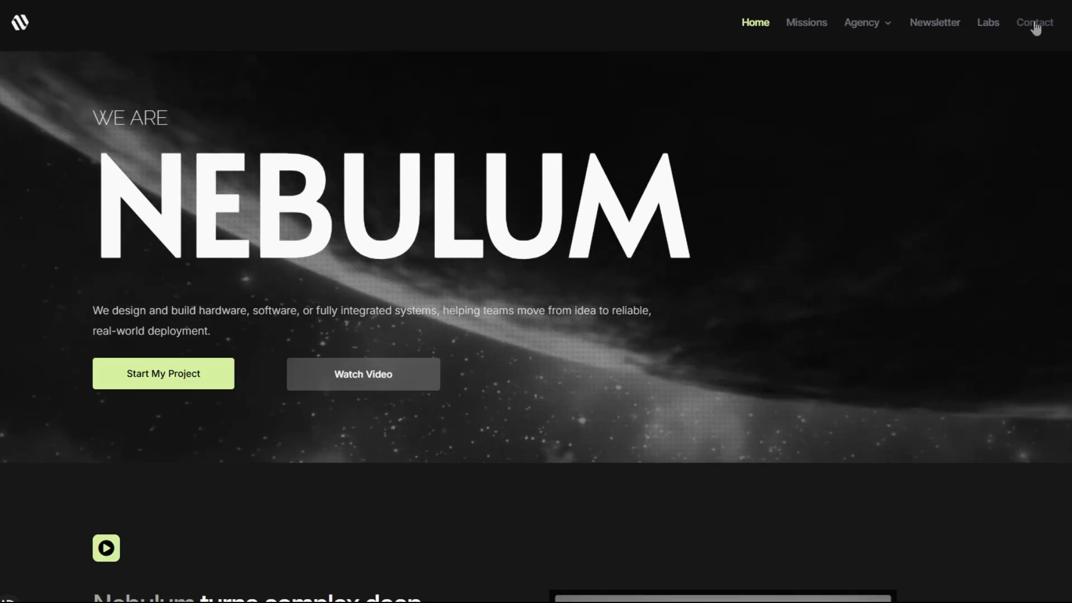
- Switch to the Nebulum website and open its contact form page
{"action": "left_click", "coordinate": [1034, 22]}
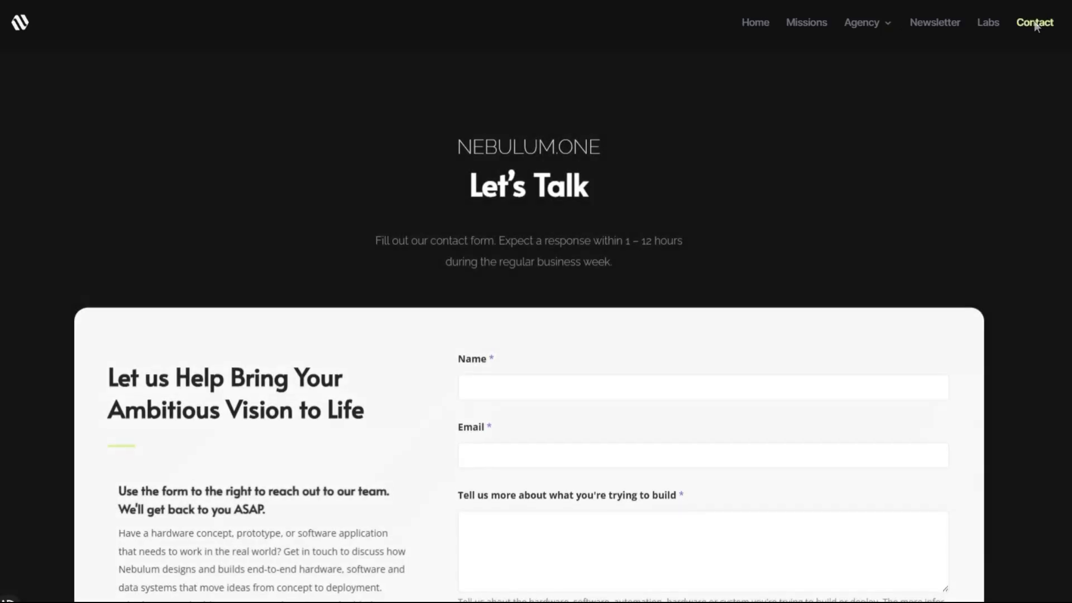